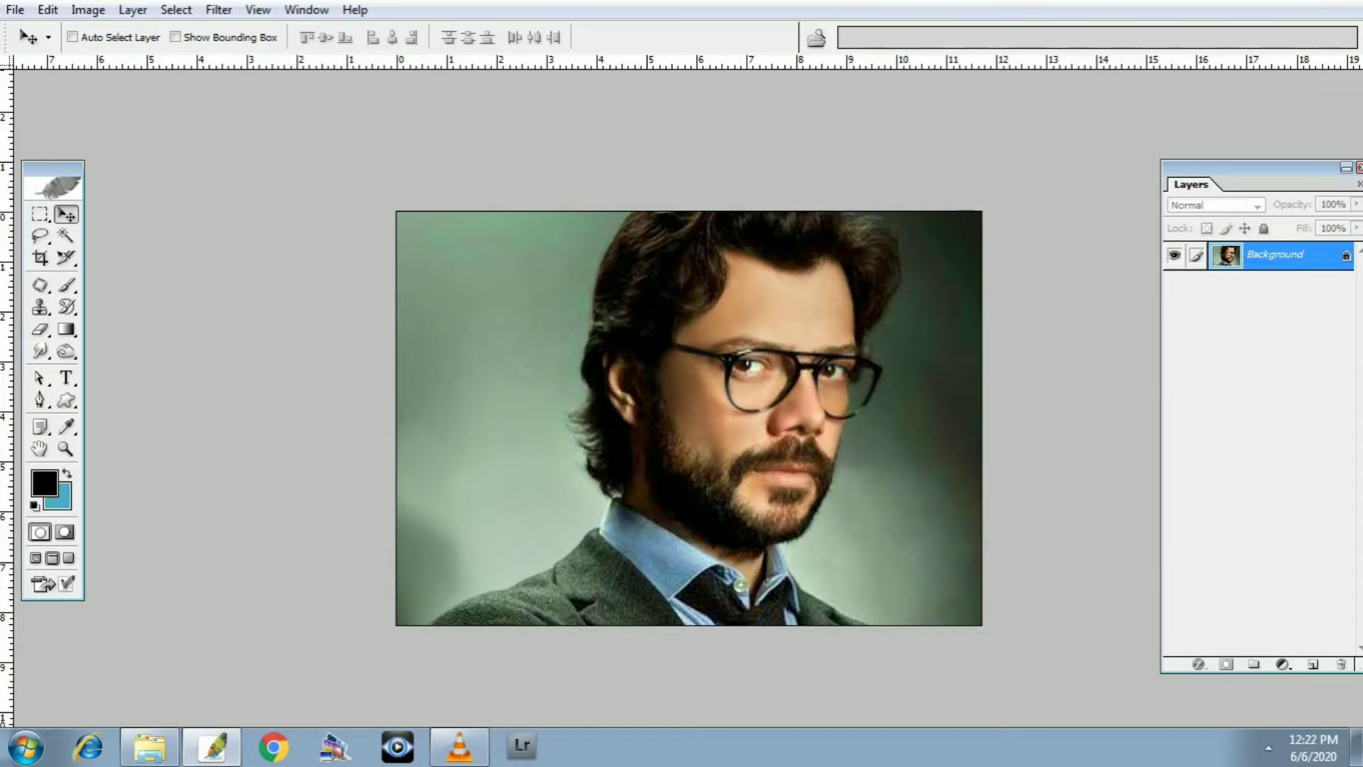
Step: Open the Contact Sheet II setup and choose the MOSAIKK folder on the desktop as the image source
{"action": "left_click", "coordinate": [15, 9]}
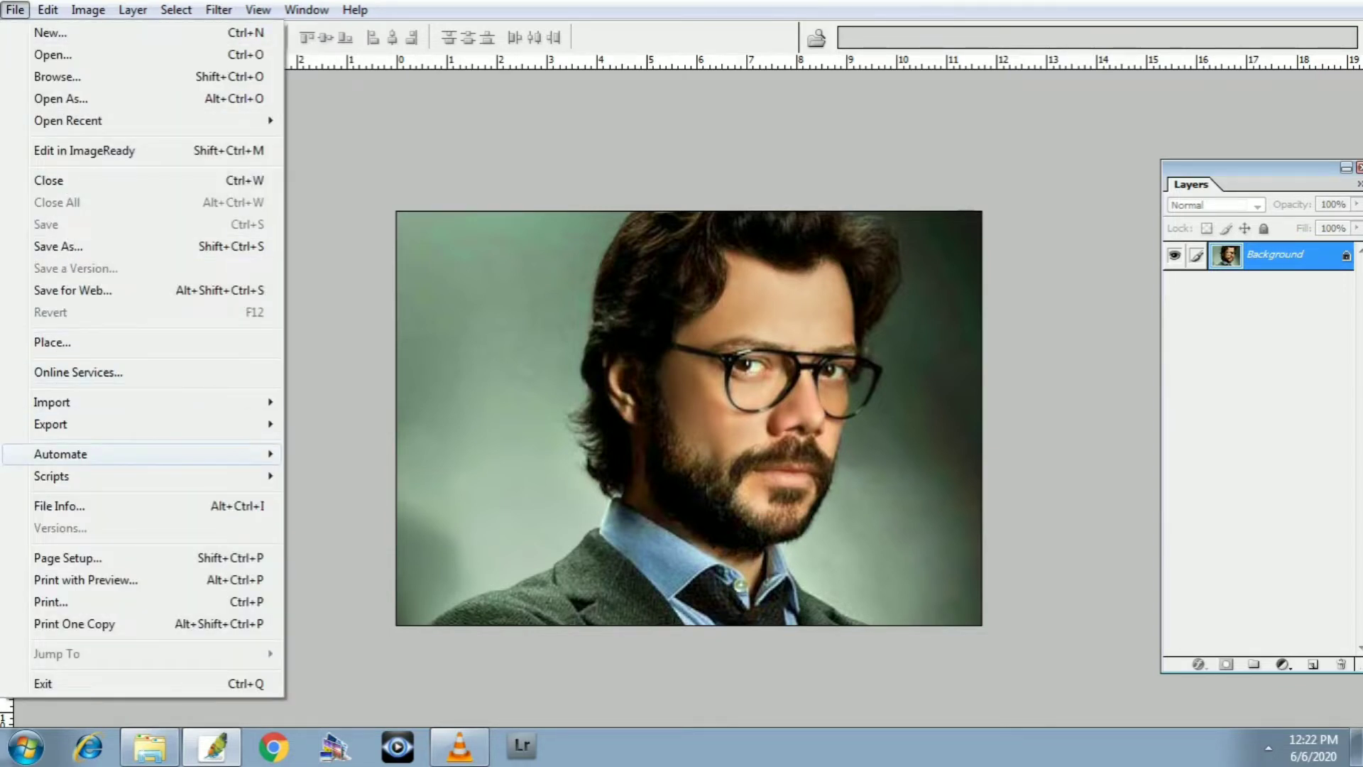
{"action": "mouse_move", "coordinate": [106, 454]}
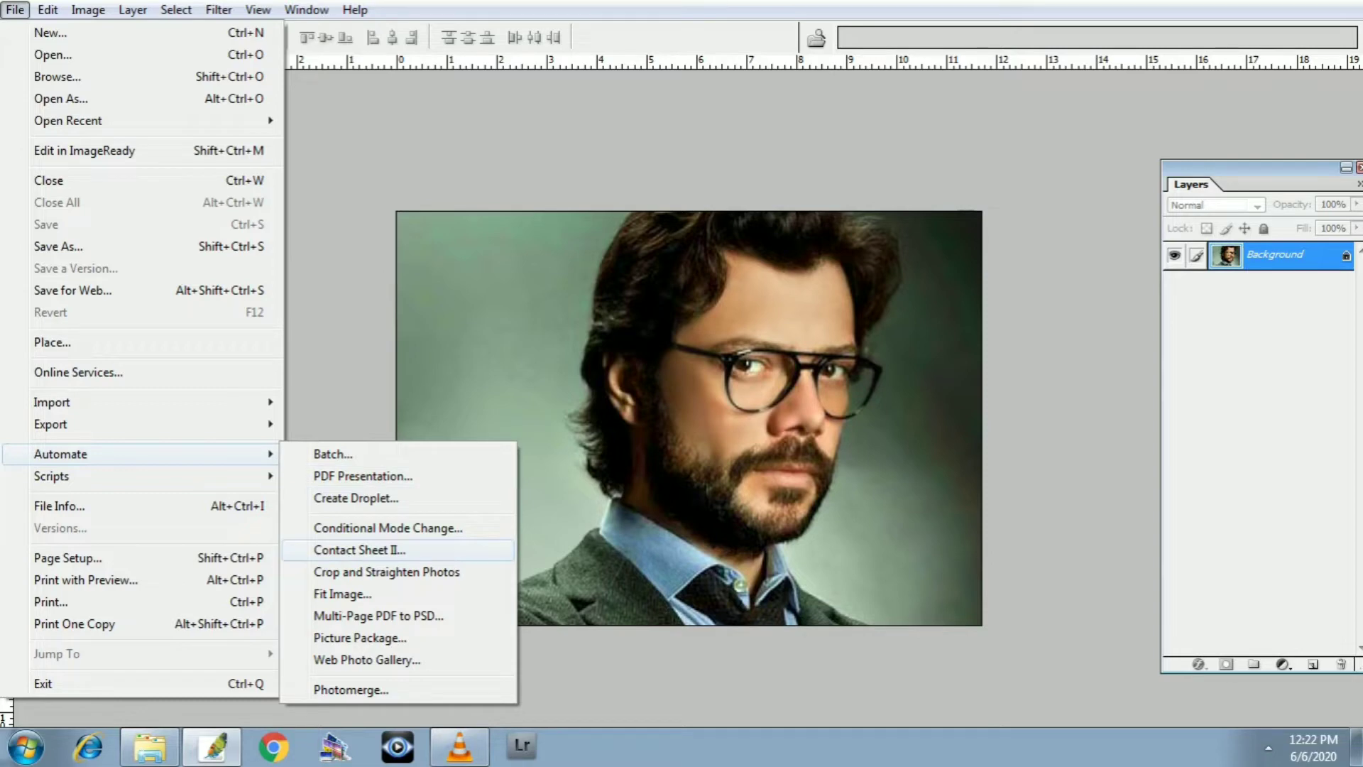
{"action": "left_click", "coordinate": [358, 550]}
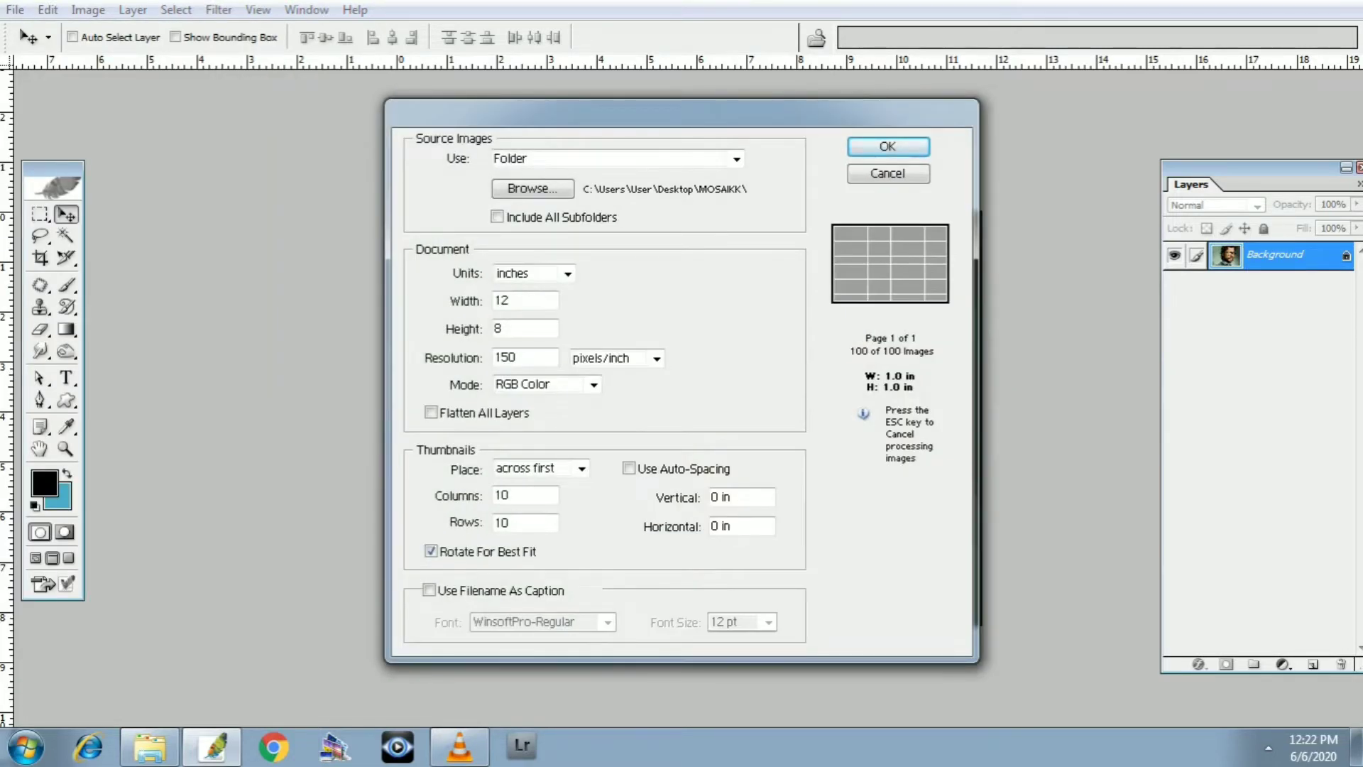
{"action": "left_click_drag", "start_coordinate": [681, 113], "coordinate": [667, 122]}
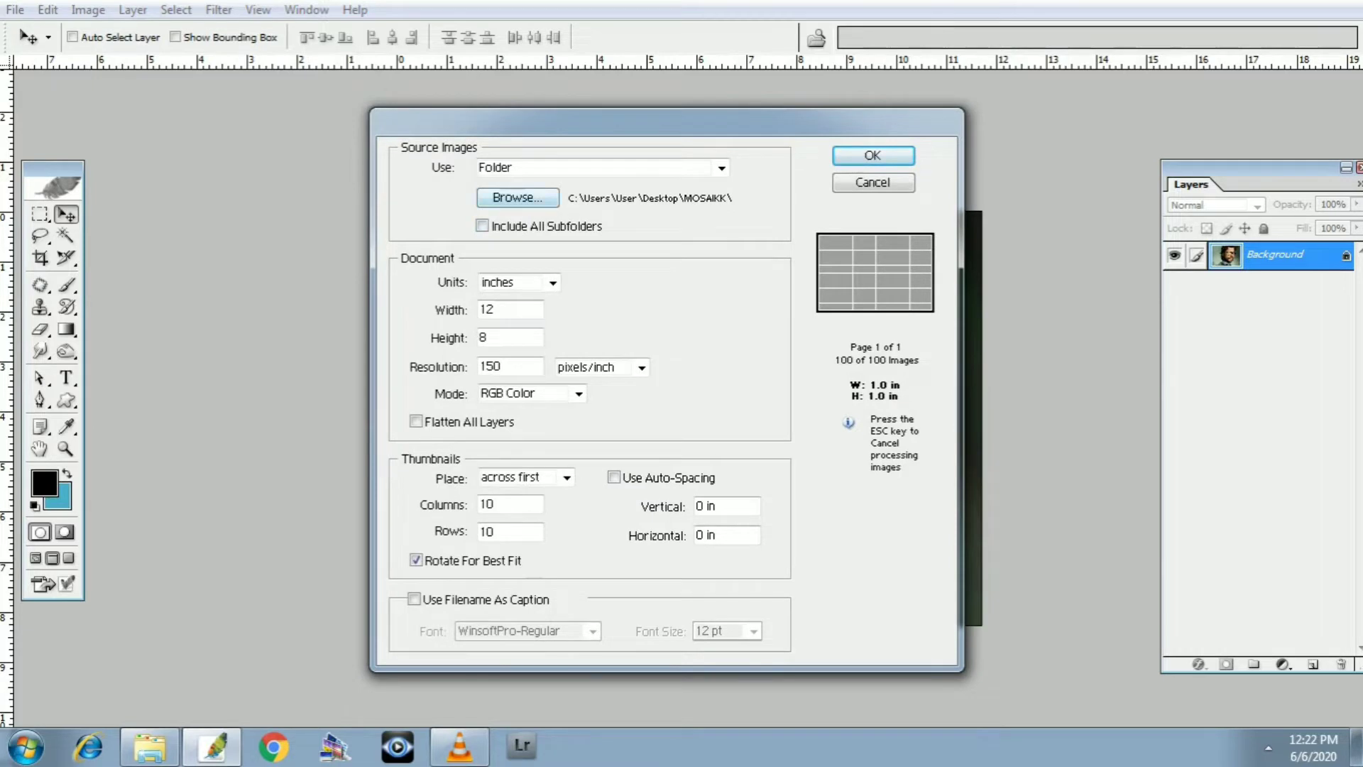
{"action": "left_click", "coordinate": [721, 168]}
{"action": "left_click", "coordinate": [721, 167]}
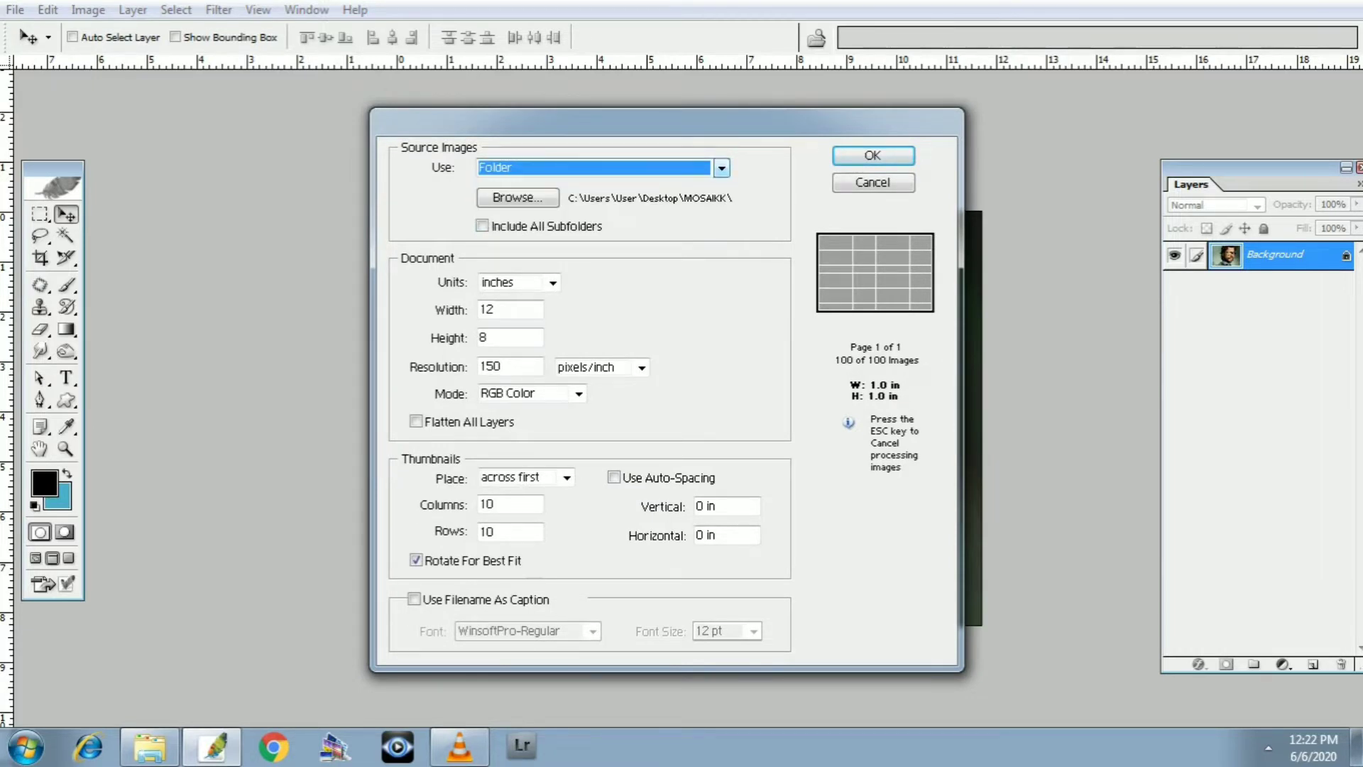
{"action": "left_click", "coordinate": [517, 197]}
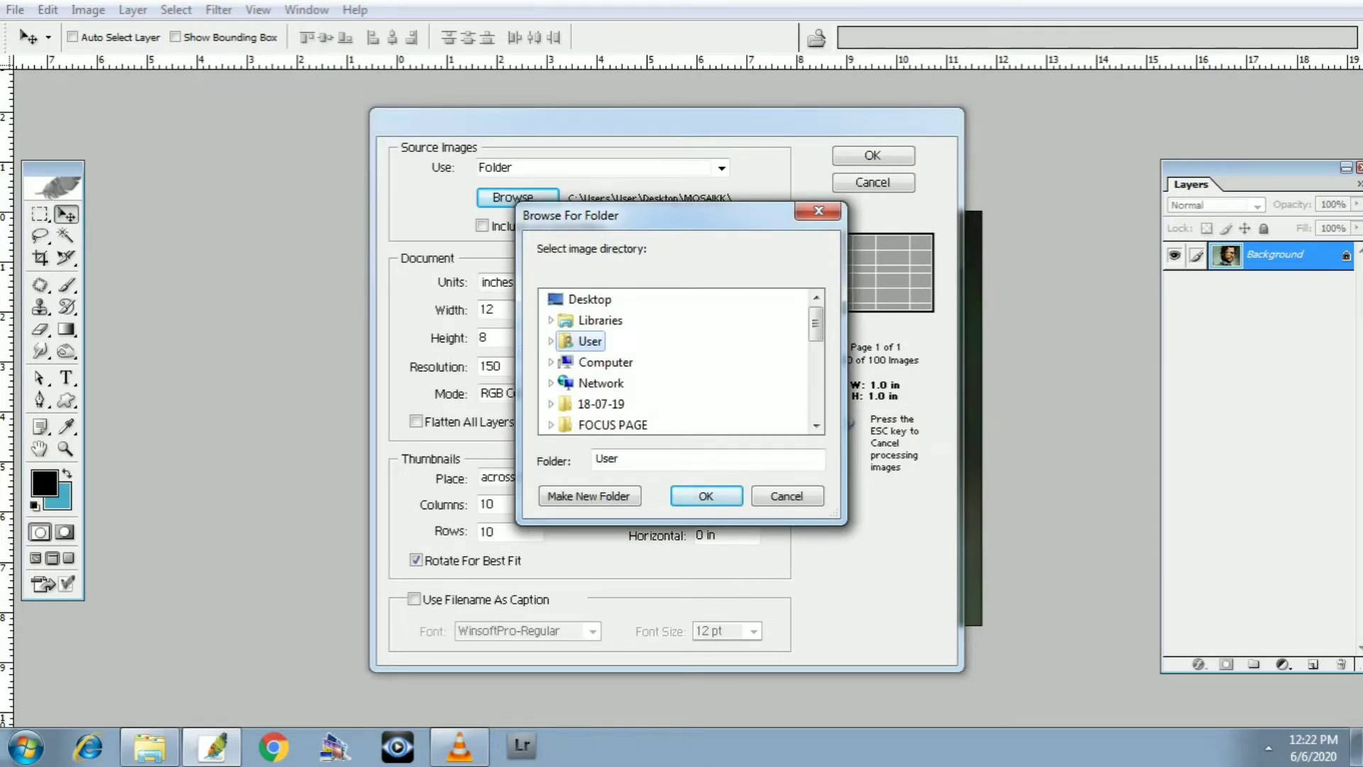
{"action": "scroll", "coordinate": [674, 361], "scroll_direction": "down", "scroll_amount": 1}
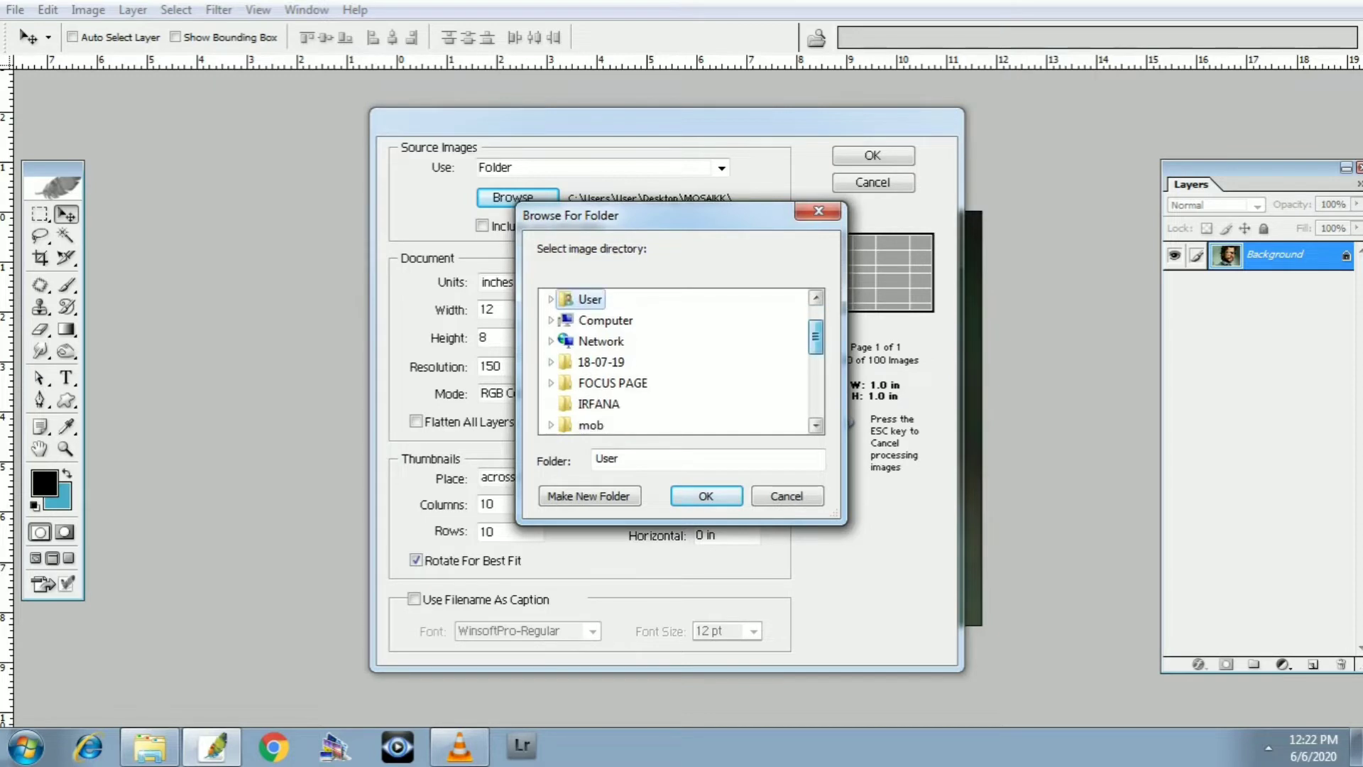
{"action": "scroll", "coordinate": [675, 361], "scroll_direction": "down", "scroll_amount": 1}
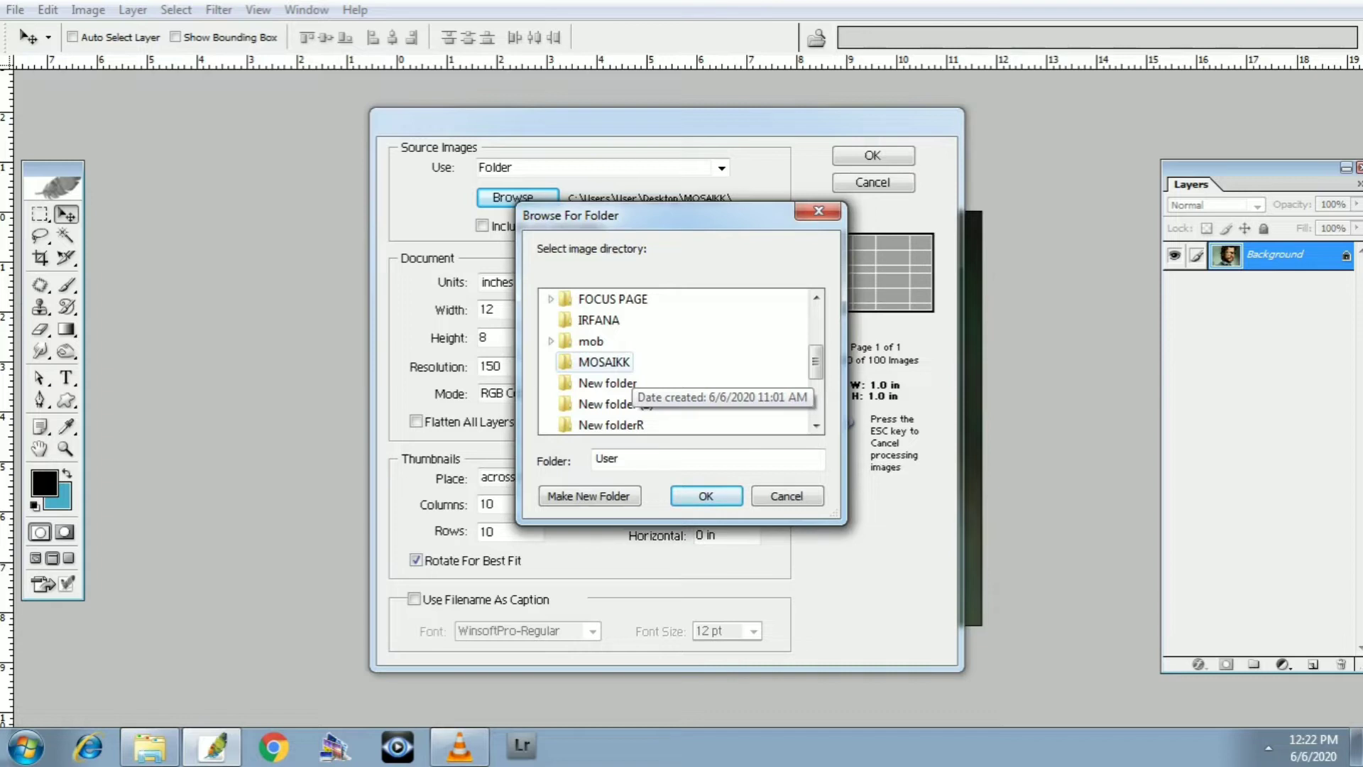
{"action": "left_click", "coordinate": [604, 362]}
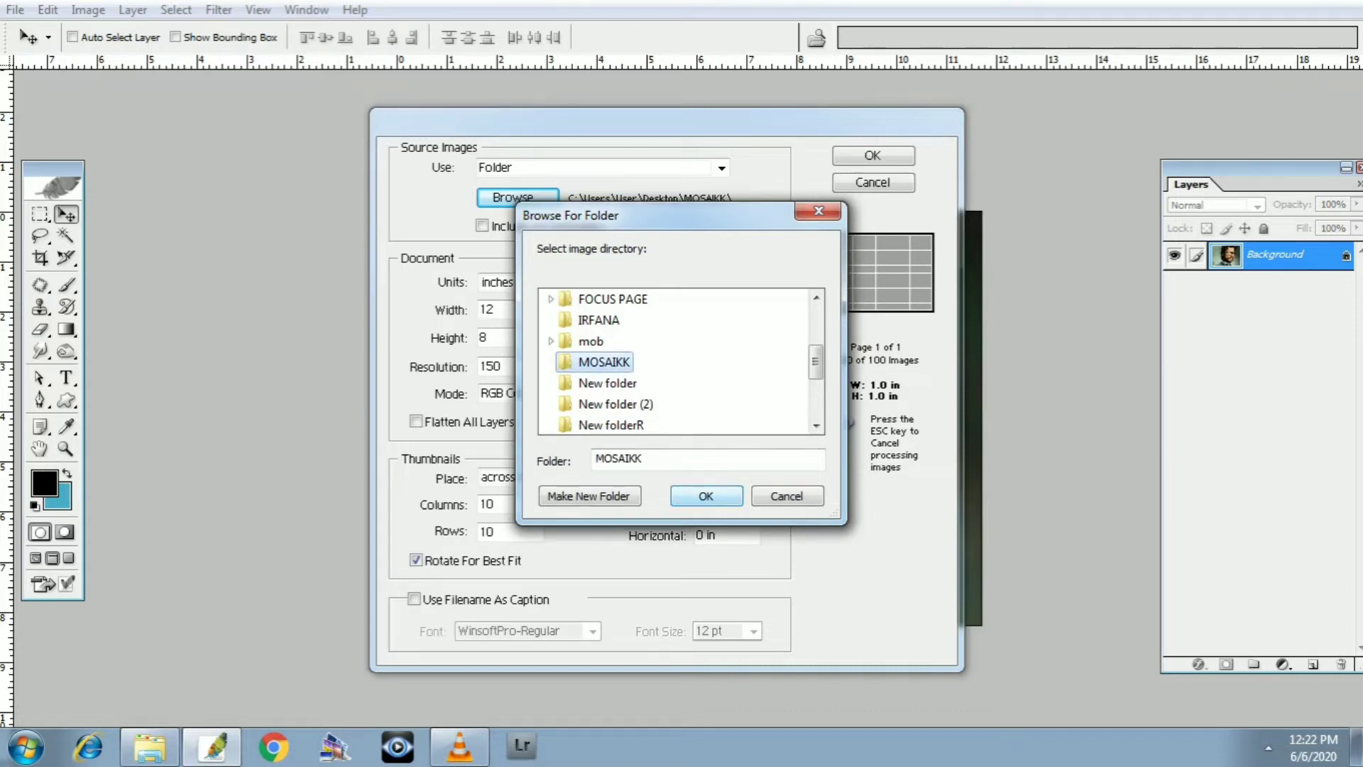
{"action": "key", "text": "Return"}
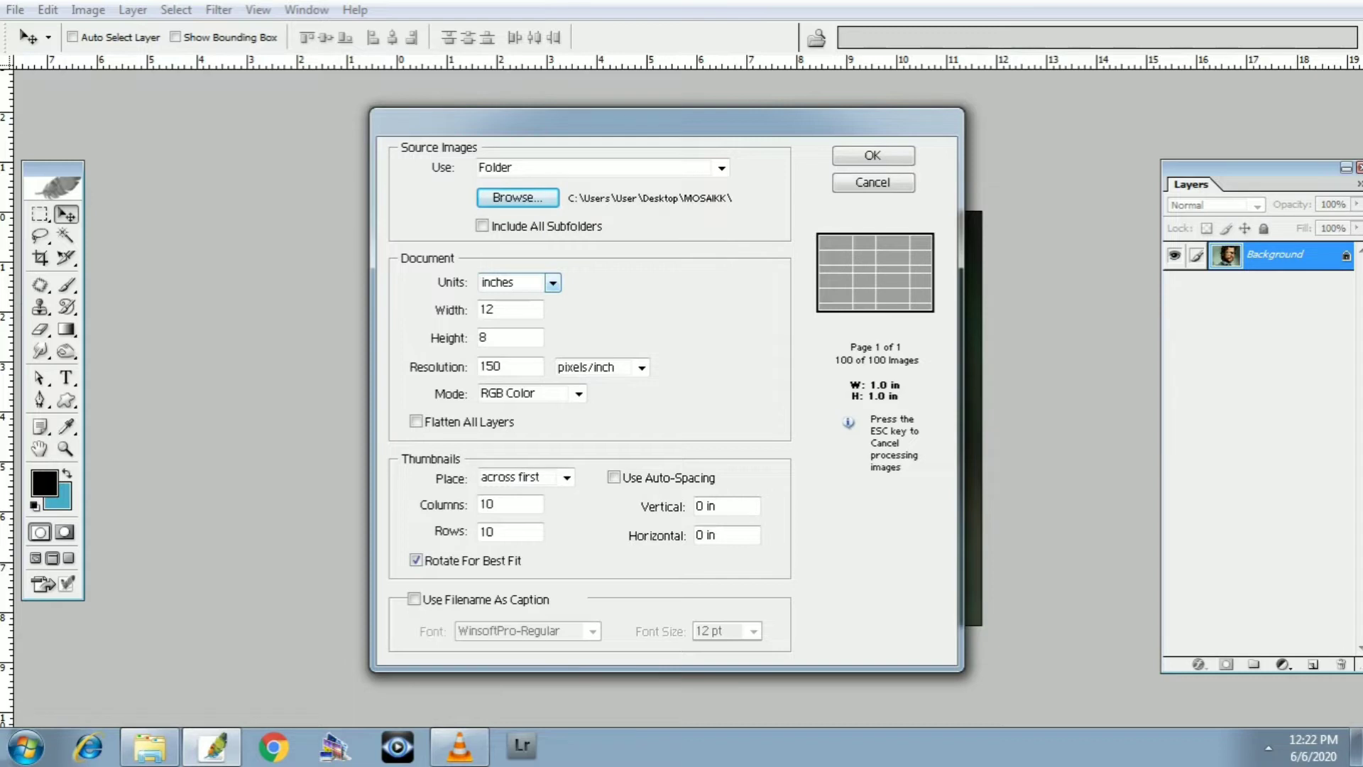
Step: Generate the contact sheet at 12 by 8 inches, 150 pixels/inch, RGB Color, with 10 columns and 10 rows
{"action": "left_click", "coordinate": [510, 309]}
{"action": "left_click", "coordinate": [511, 337]}
{"action": "double_click", "coordinate": [510, 338]}
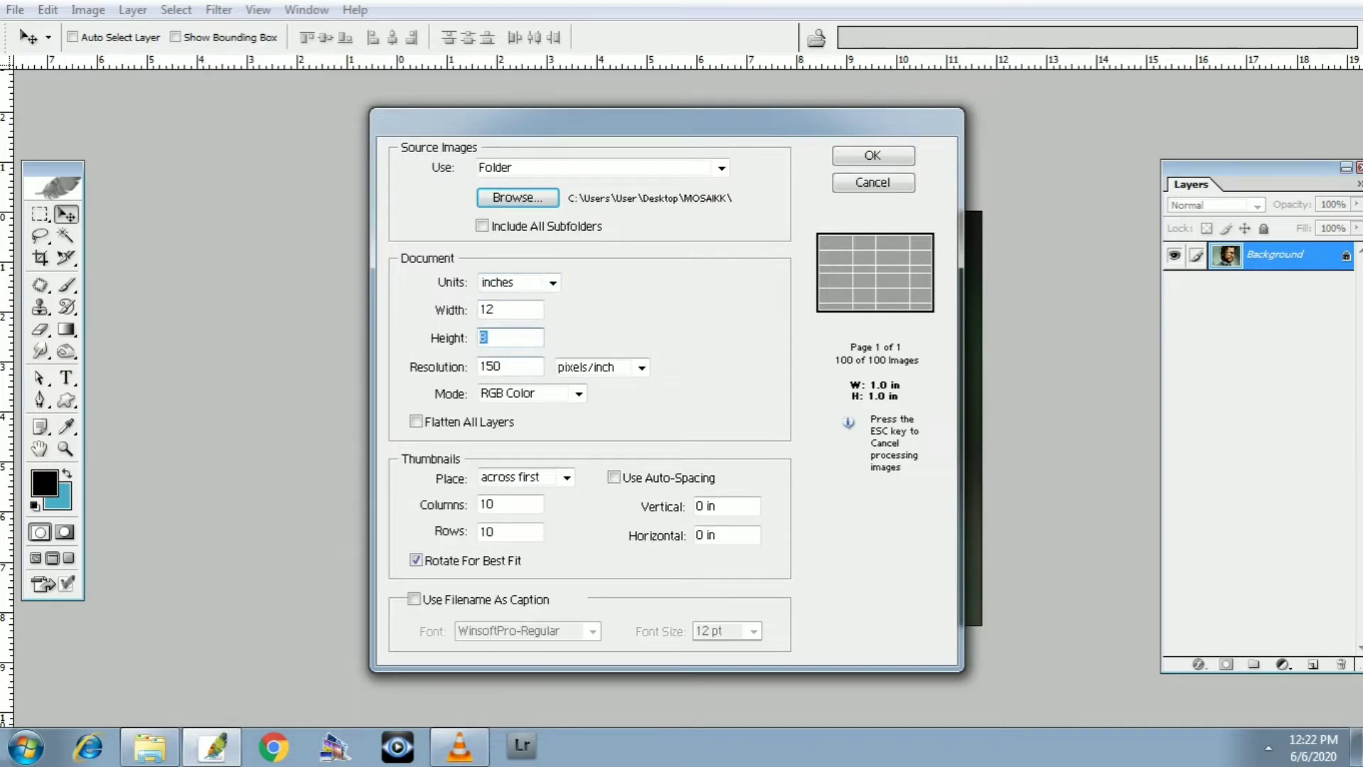
{"action": "key", "text": "Tab"}
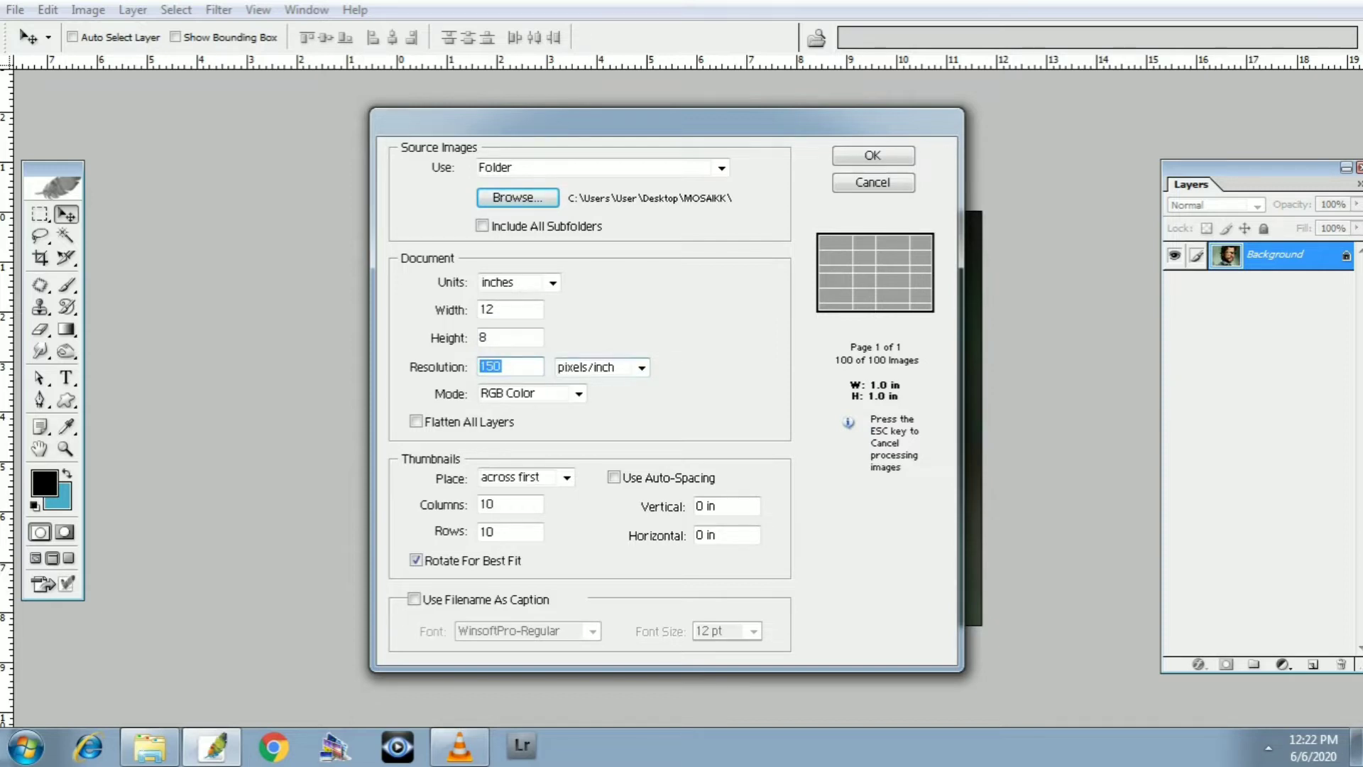
{"action": "left_click", "coordinate": [579, 393]}
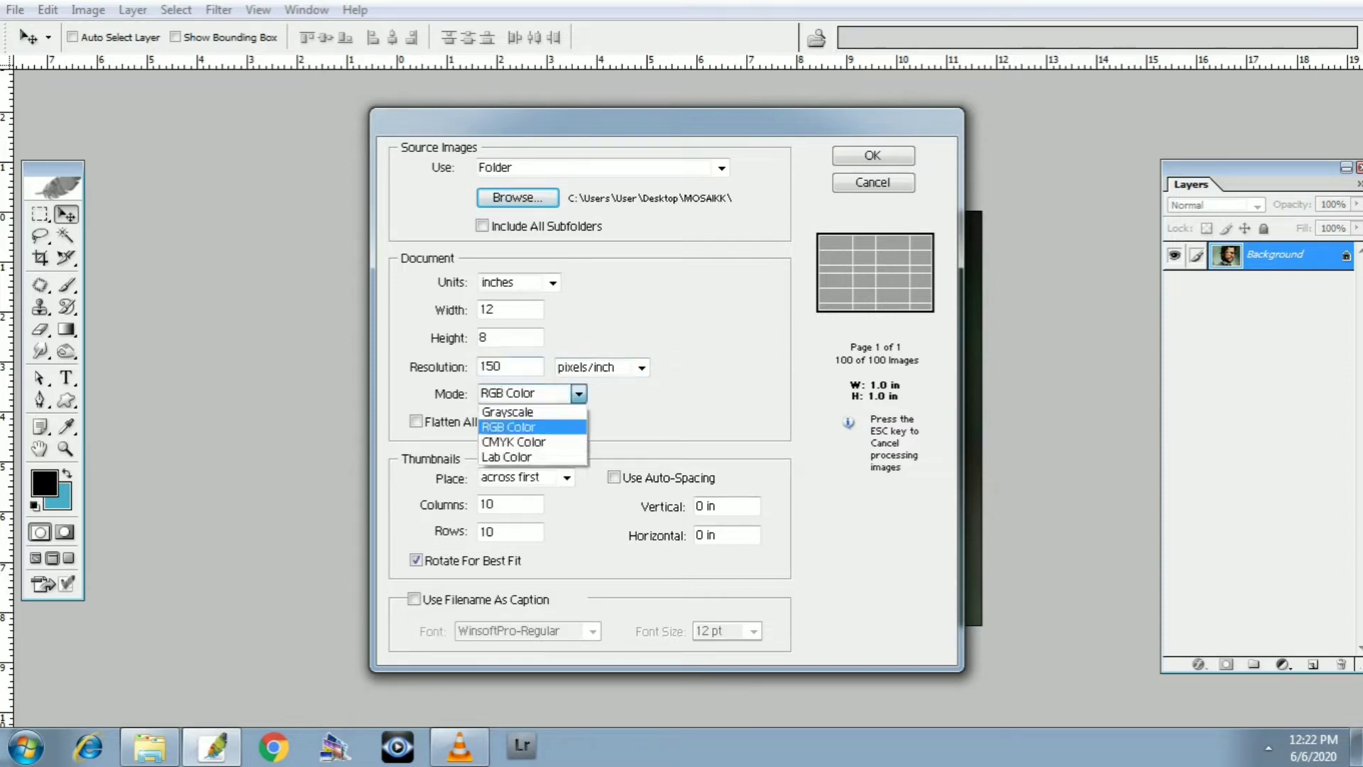
{"action": "left_click", "coordinate": [578, 393]}
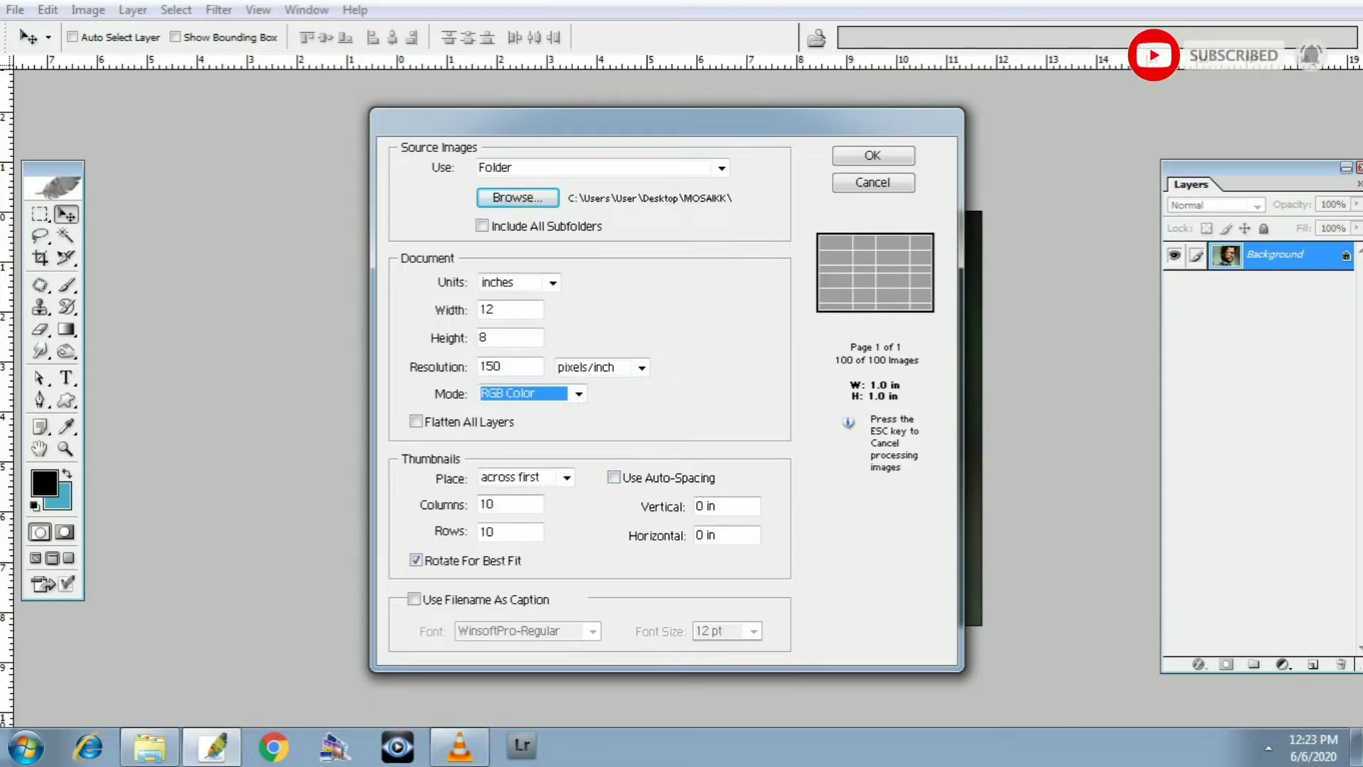
{"action": "double_click", "coordinate": [487, 504]}
{"action": "key", "text": "Tab"}
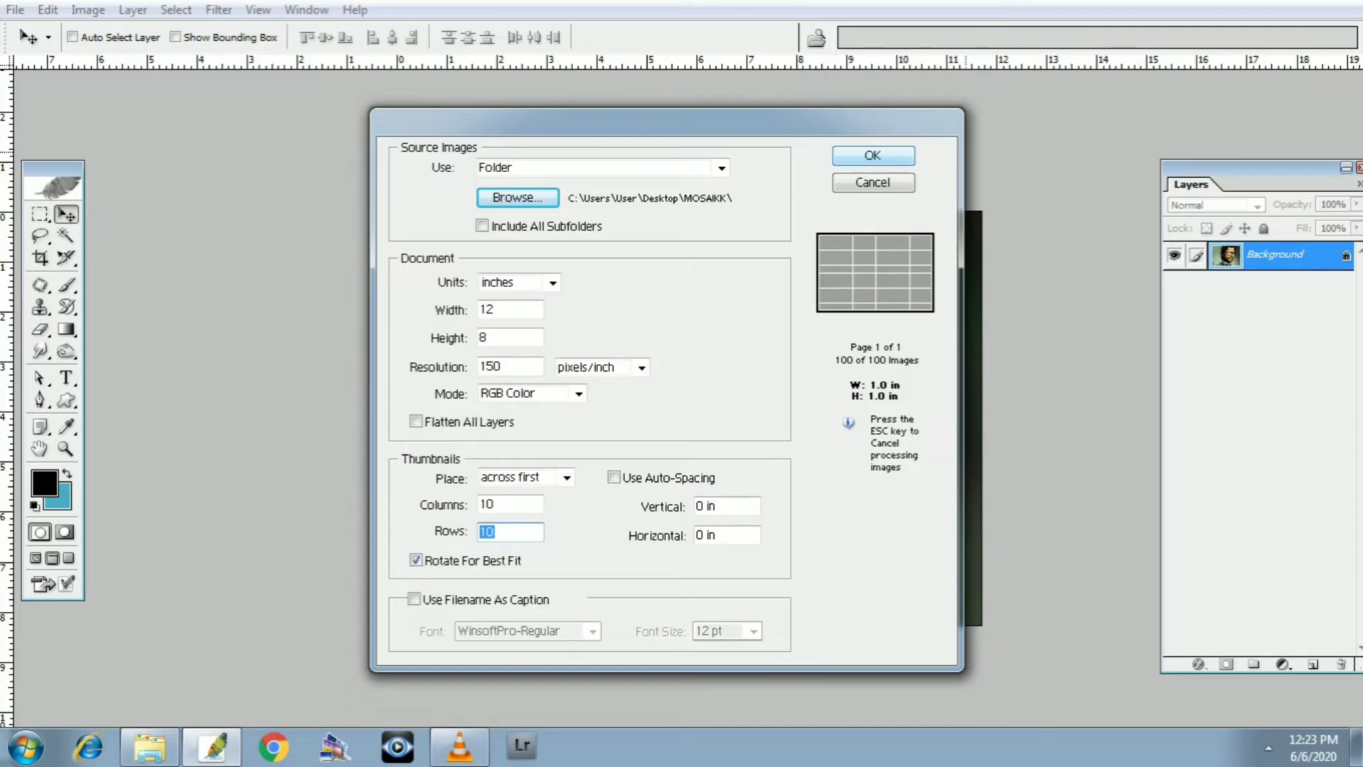
{"action": "key", "text": "Return"}
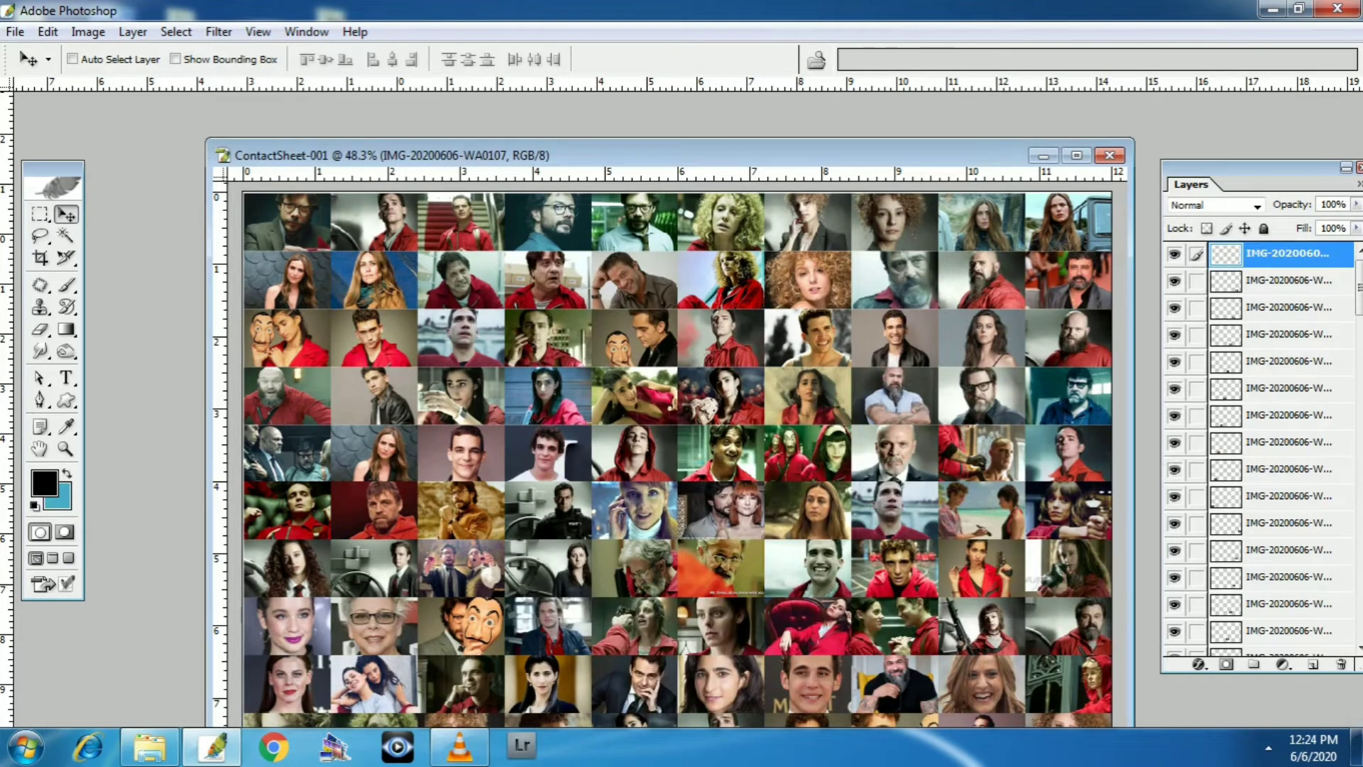
Step: Maximize the contact sheet document and define the whole sheet as a pattern named "photo moaik"
{"action": "left_click", "coordinate": [1076, 155]}
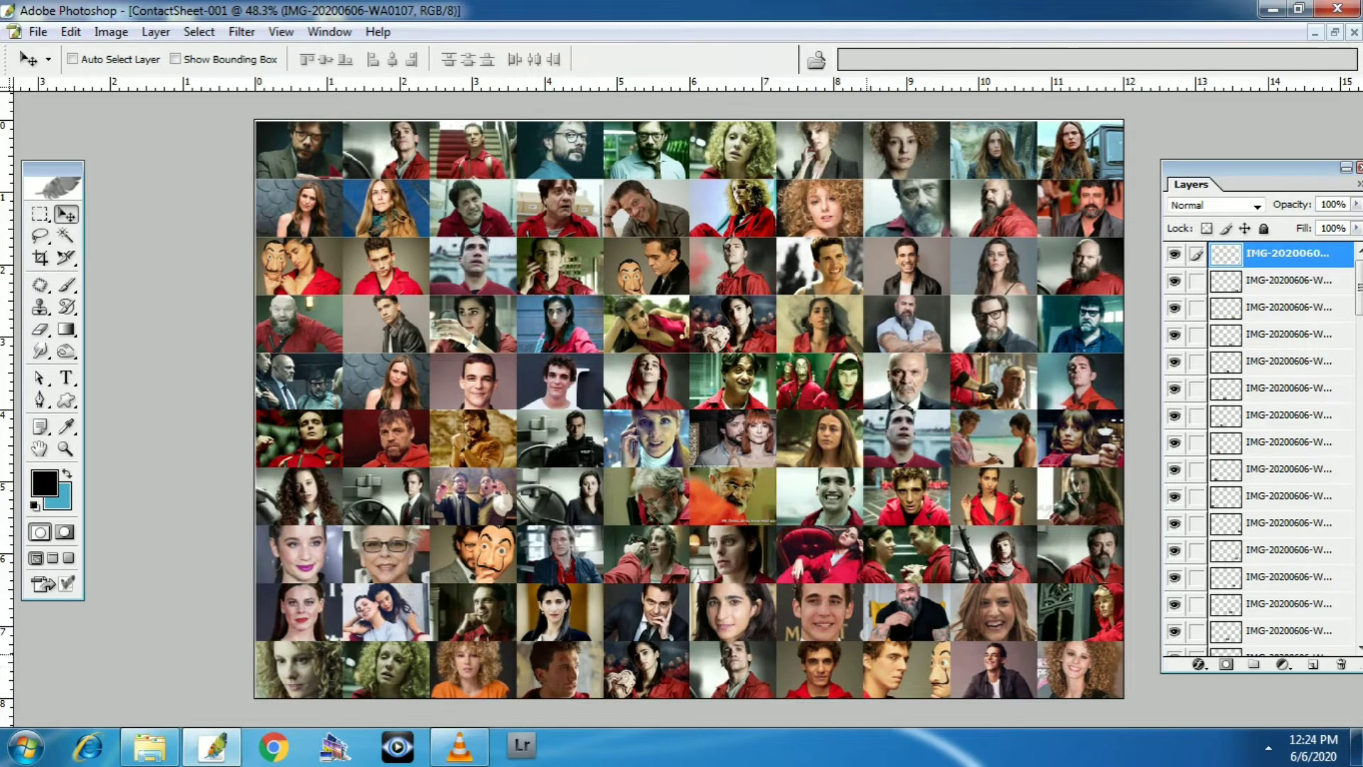
{"action": "left_click", "coordinate": [71, 32]}
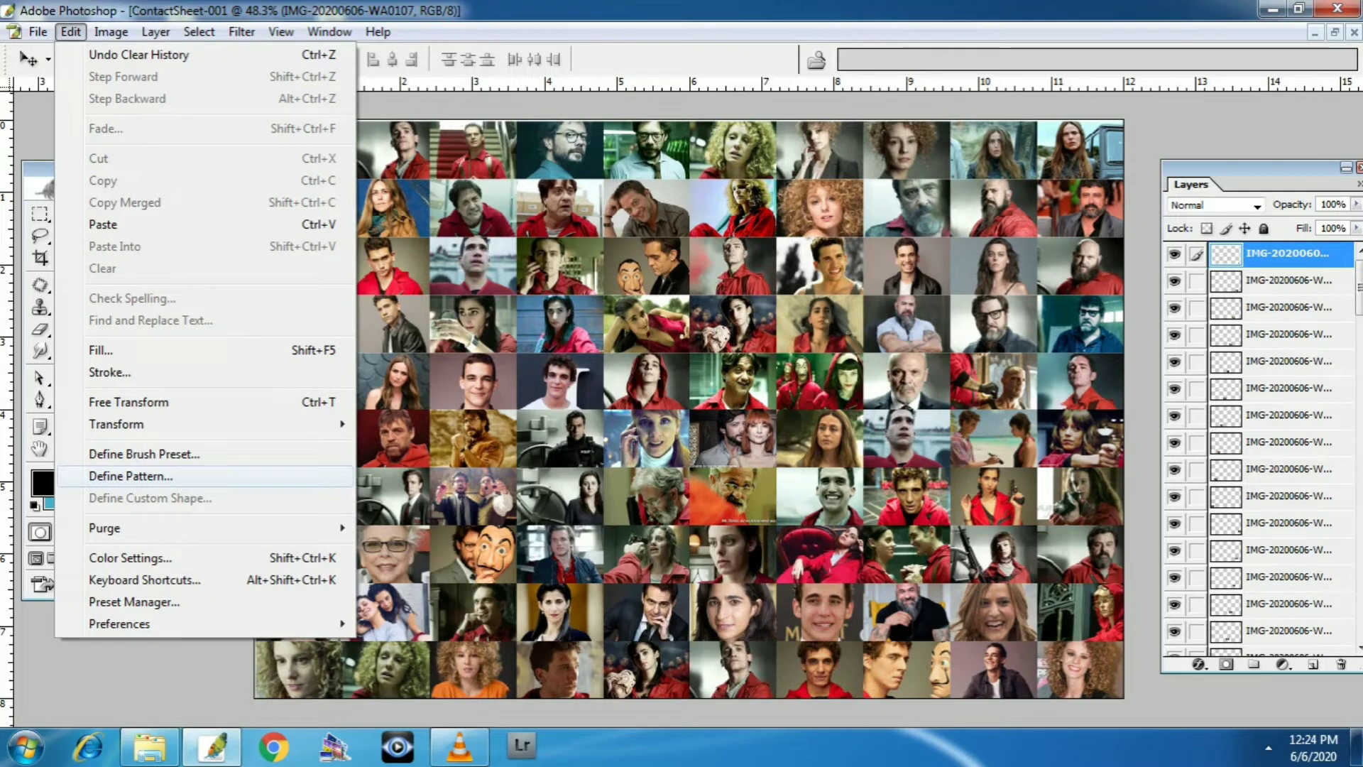
{"action": "left_click", "coordinate": [130, 475]}
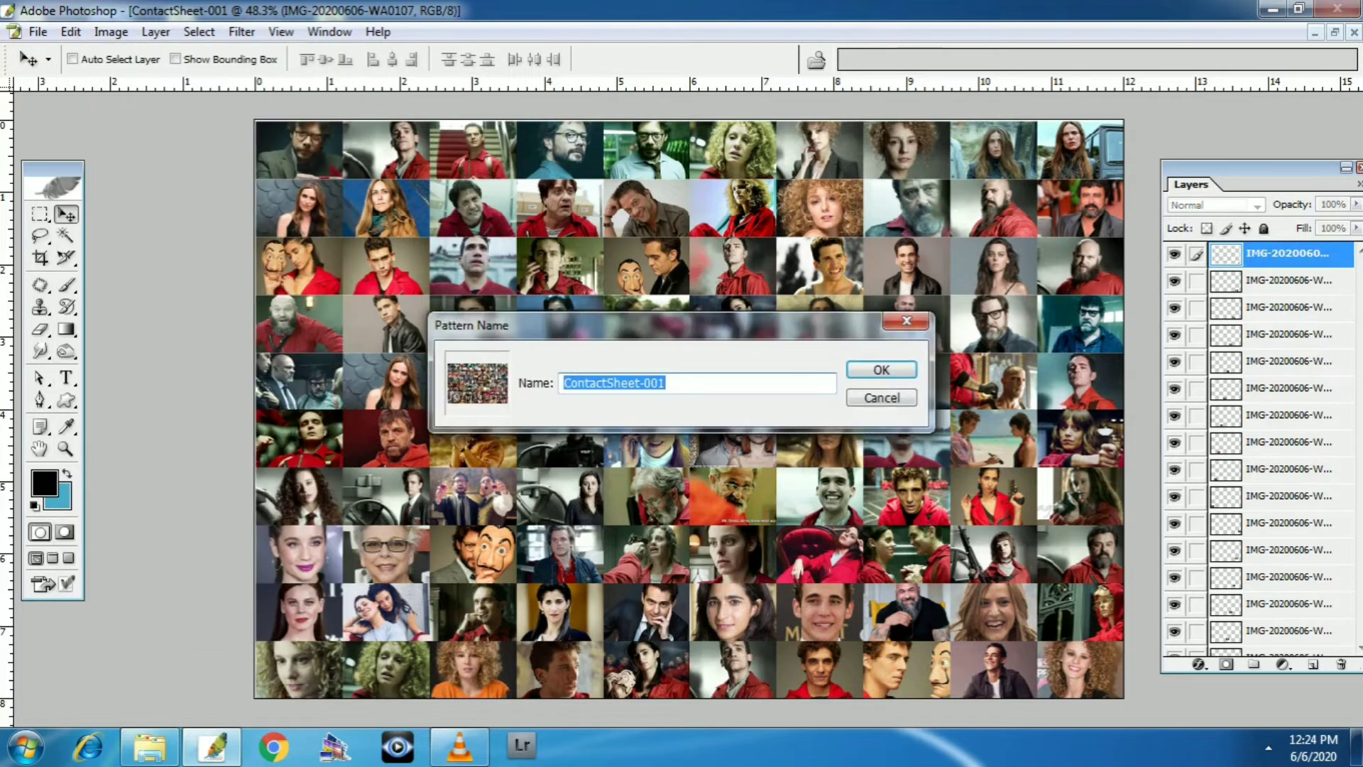
{"action": "left_click_drag", "start_coordinate": [678, 326], "coordinate": [670, 304]}
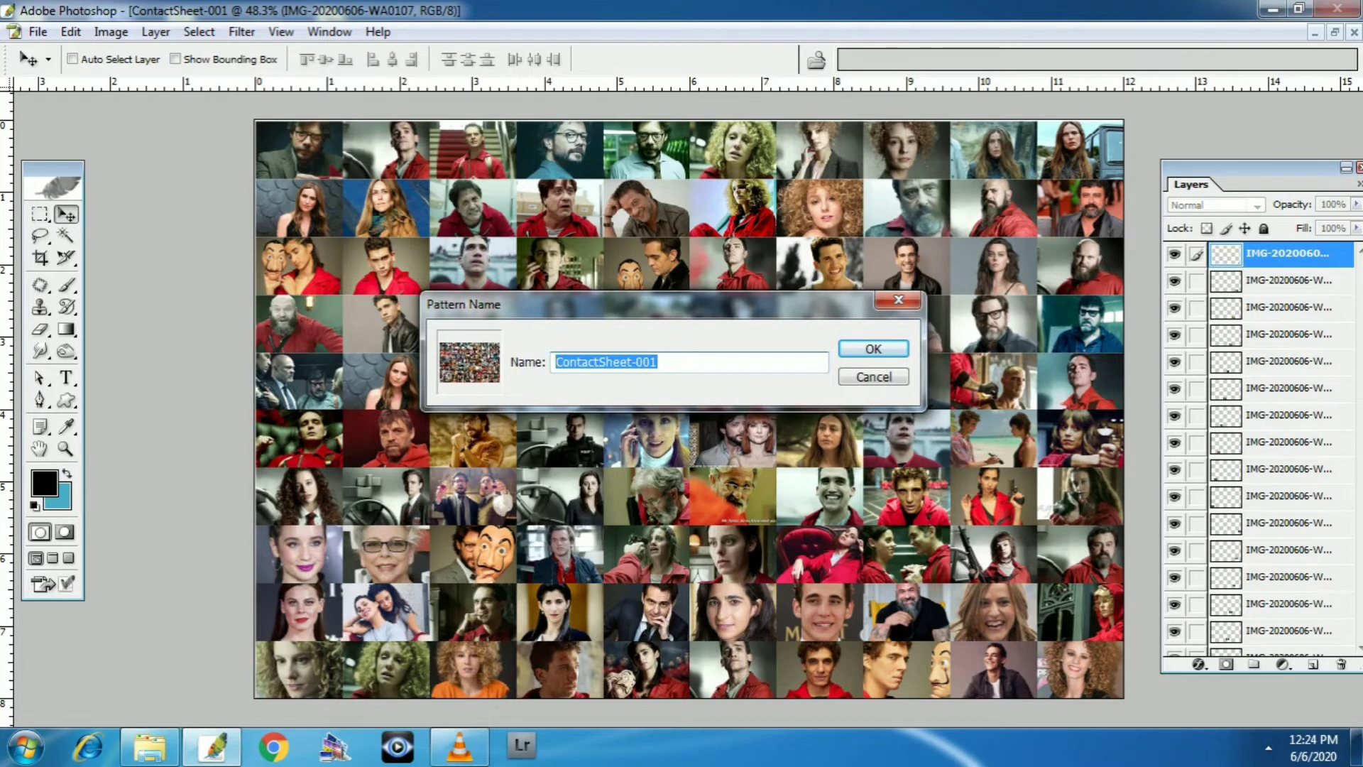
{"action": "type", "text": "phot"}
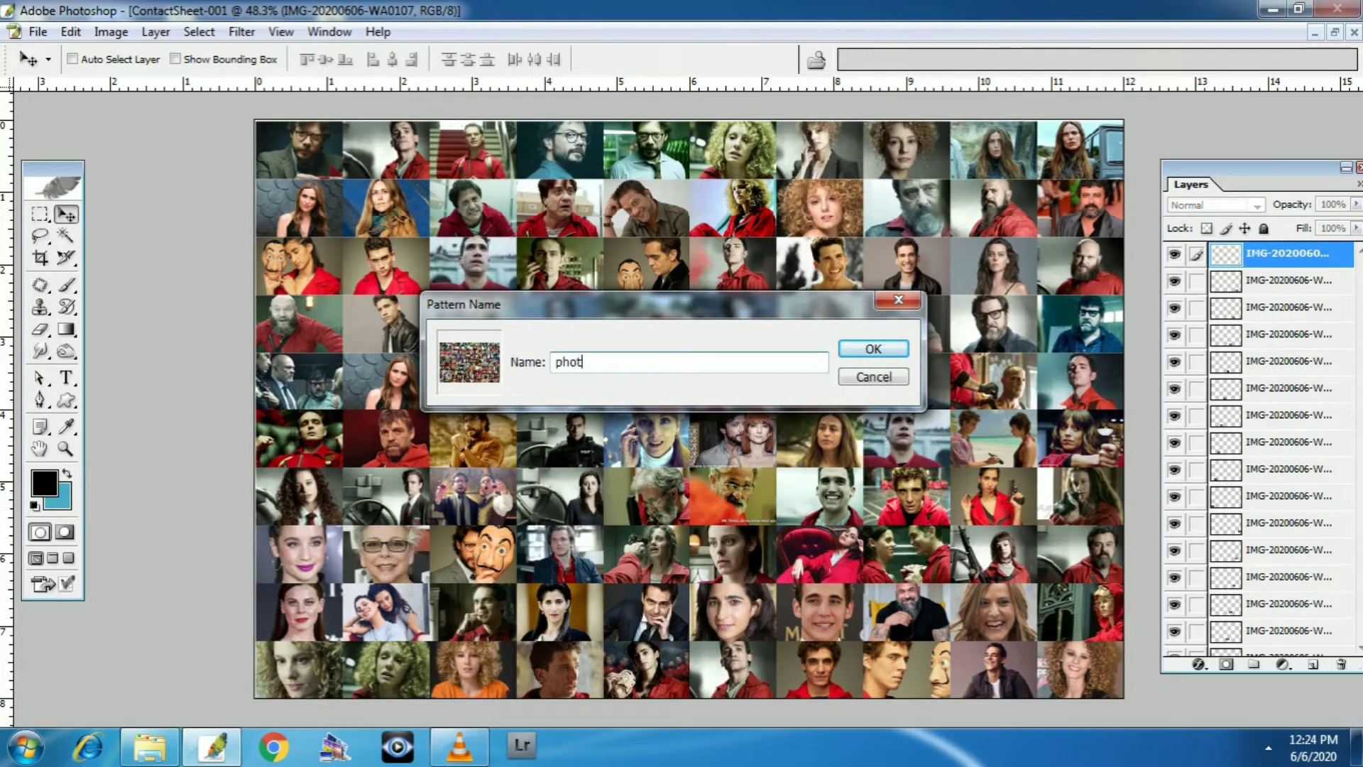
{"action": "type", "text": "o mo"}
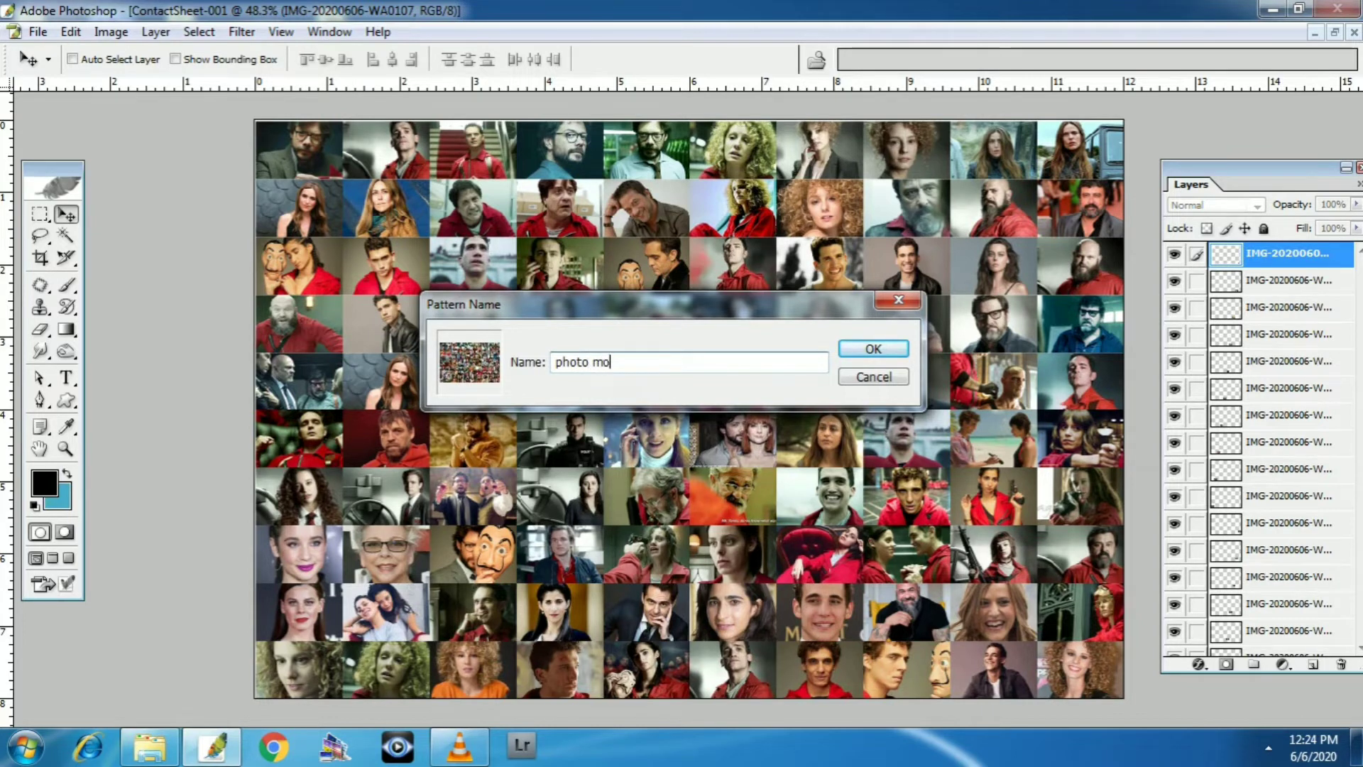
{"action": "type", "text": "aik"}
{"action": "key", "text": "Return"}
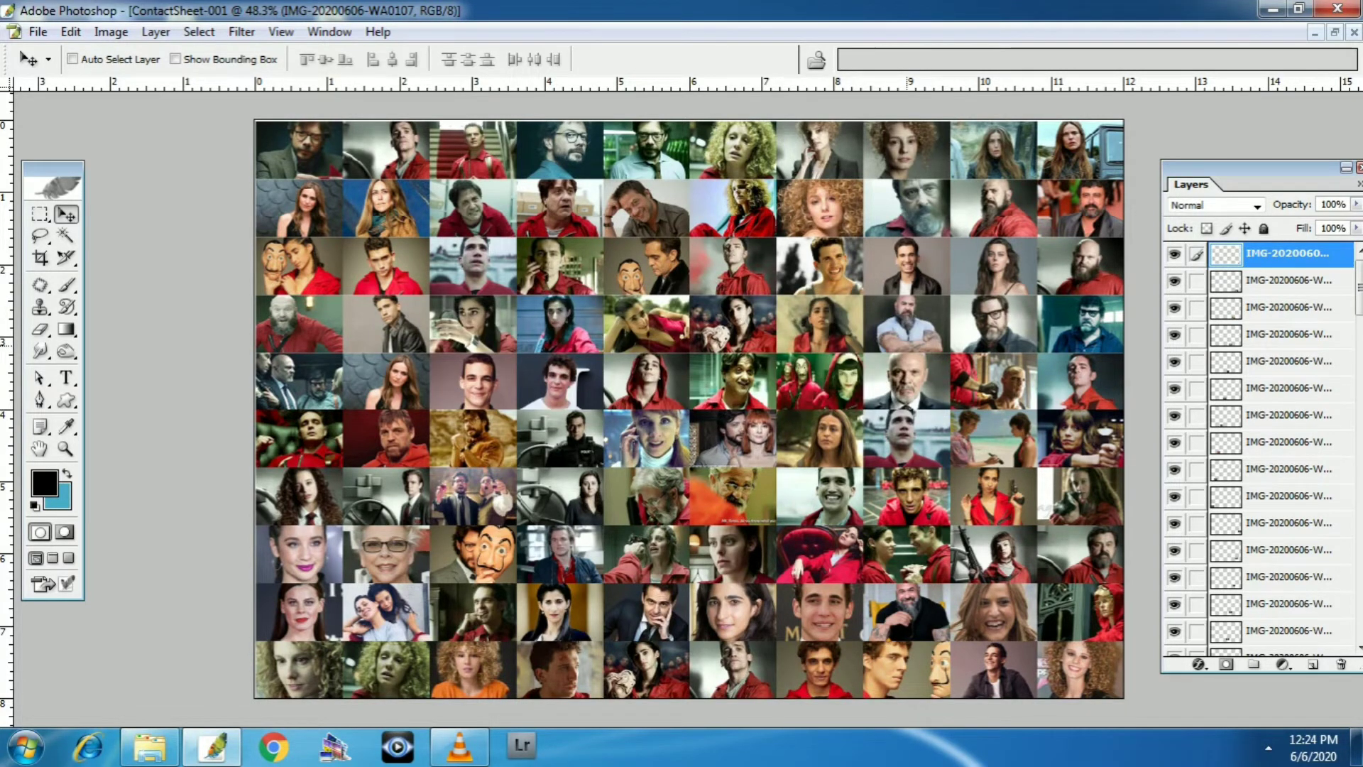
Step: Move the contact sheet window aside and bring the portrait photo document to the front
{"action": "key", "text": "f"}
{"action": "key", "text": "f"}
{"action": "key", "text": "f"}
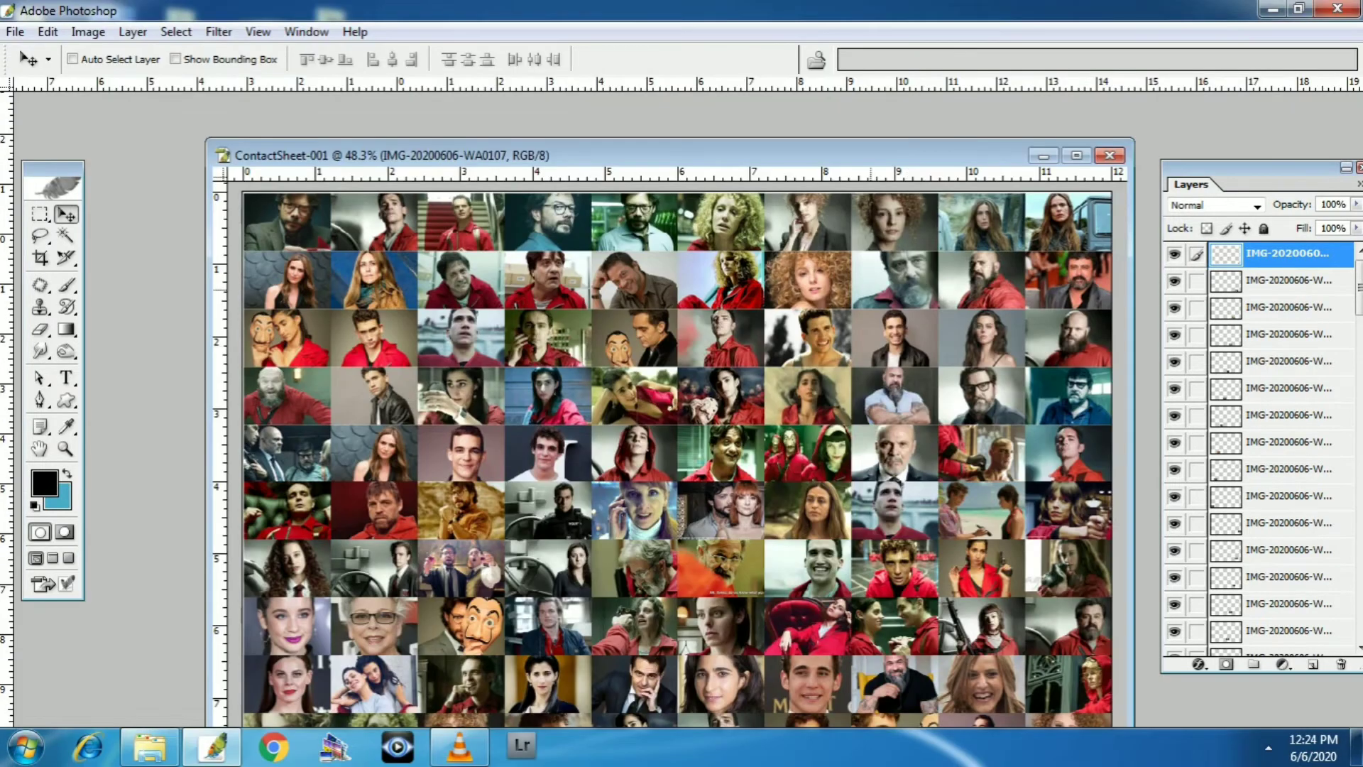
{"action": "left_click_drag", "start_coordinate": [670, 155], "coordinate": [629, 291]}
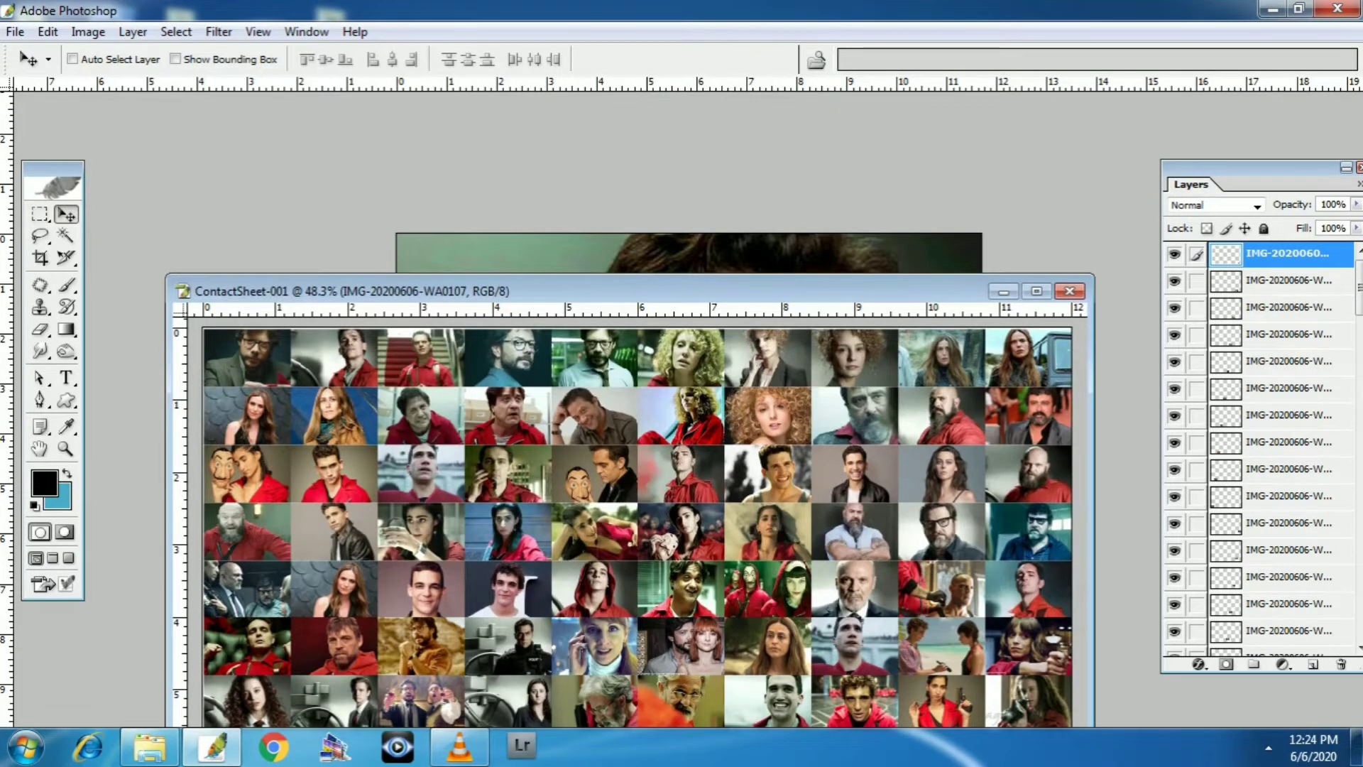
{"action": "left_click", "coordinate": [759, 238]}
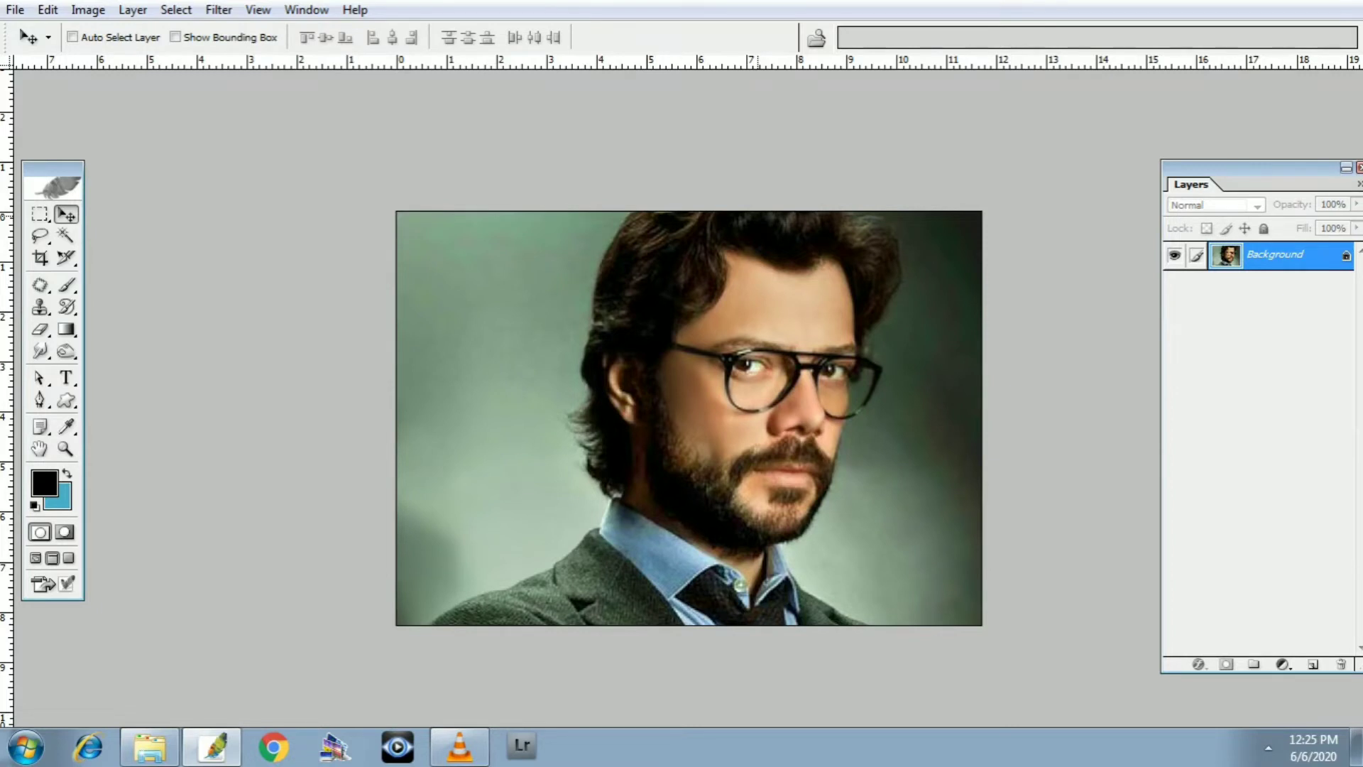
{"action": "key", "text": "ctrl+plus"}
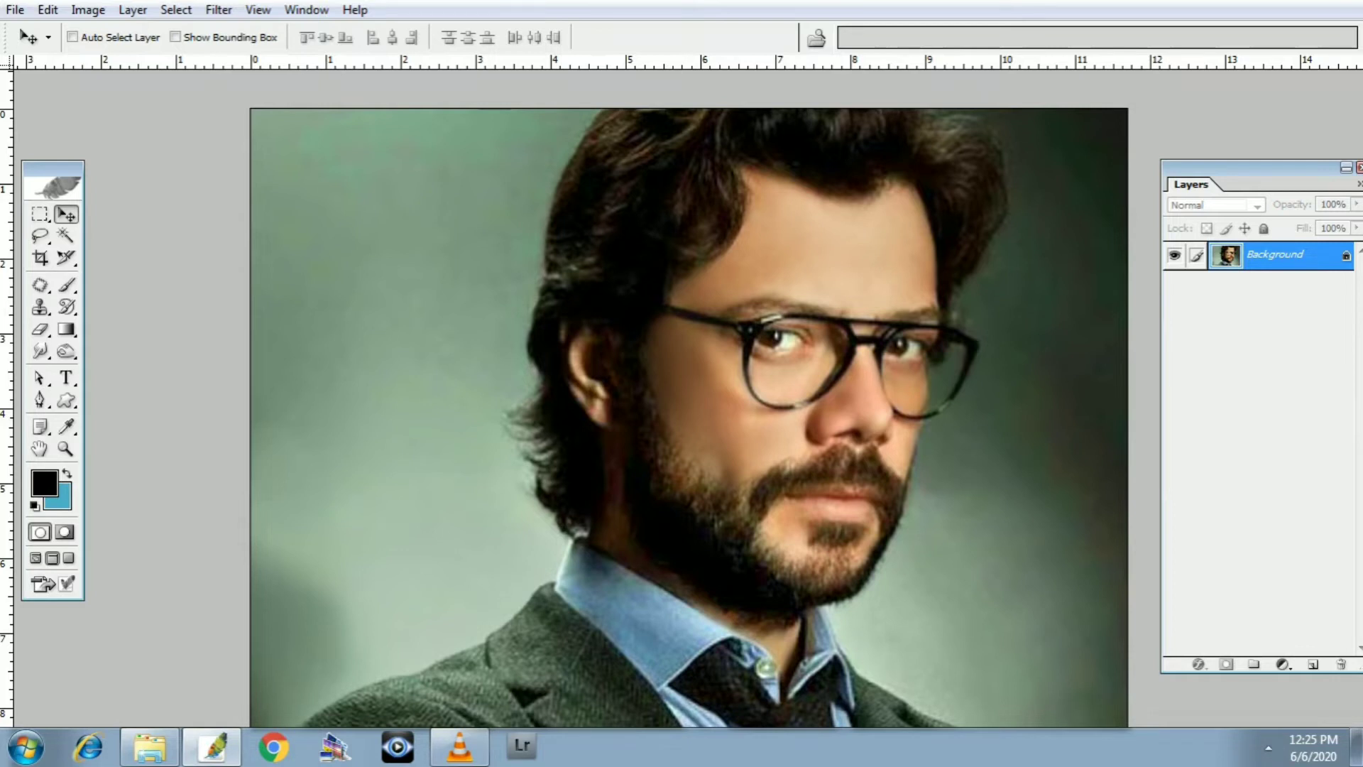
Step: Add a pattern fill layer with the contact sheet pattern above the portrait's Background layer
{"action": "left_click_drag", "start_coordinate": [1250, 168], "coordinate": [1239, 150]}
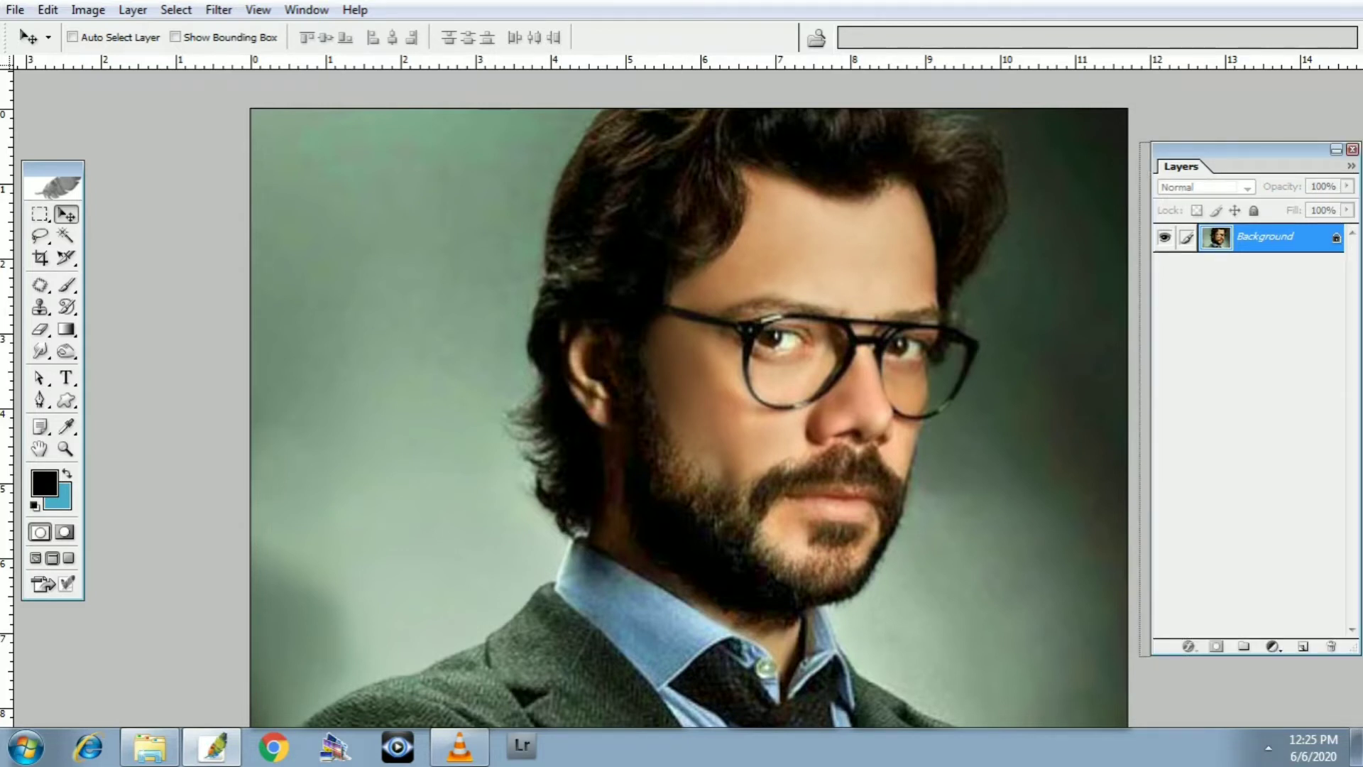
{"action": "left_click", "coordinate": [1272, 646]}
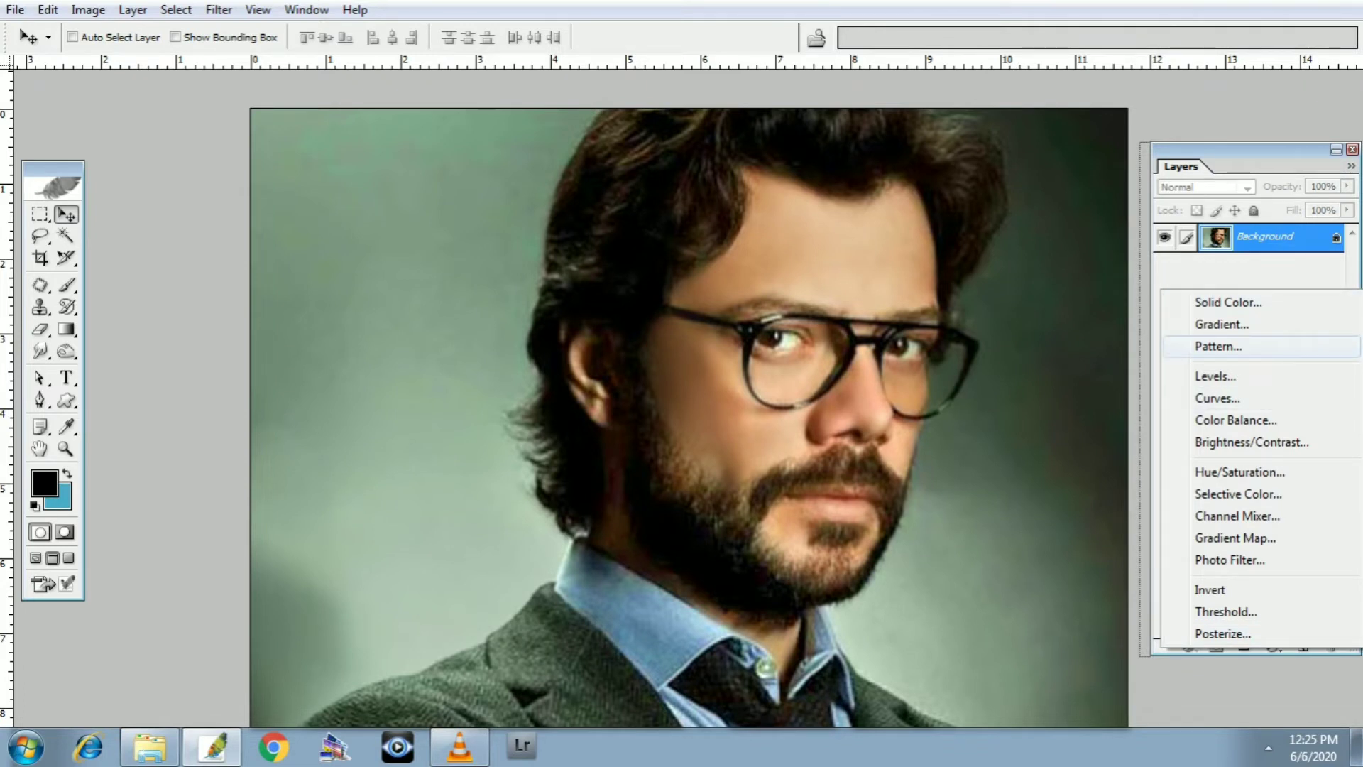
{"action": "left_click", "coordinate": [1219, 346]}
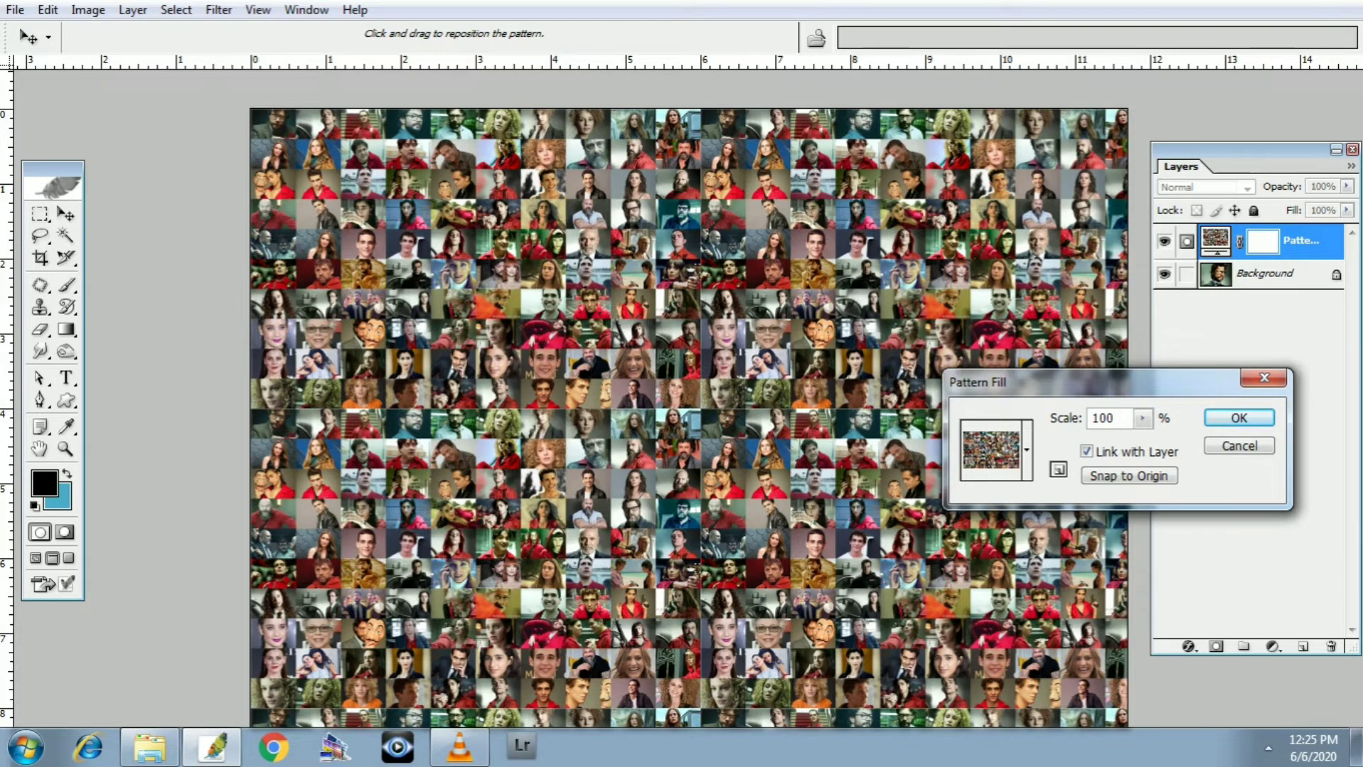
Step: Try pattern fill scales of 150% and 50% on the portrait
{"action": "double_click", "coordinate": [1112, 417]}
{"action": "type", "text": "150"}
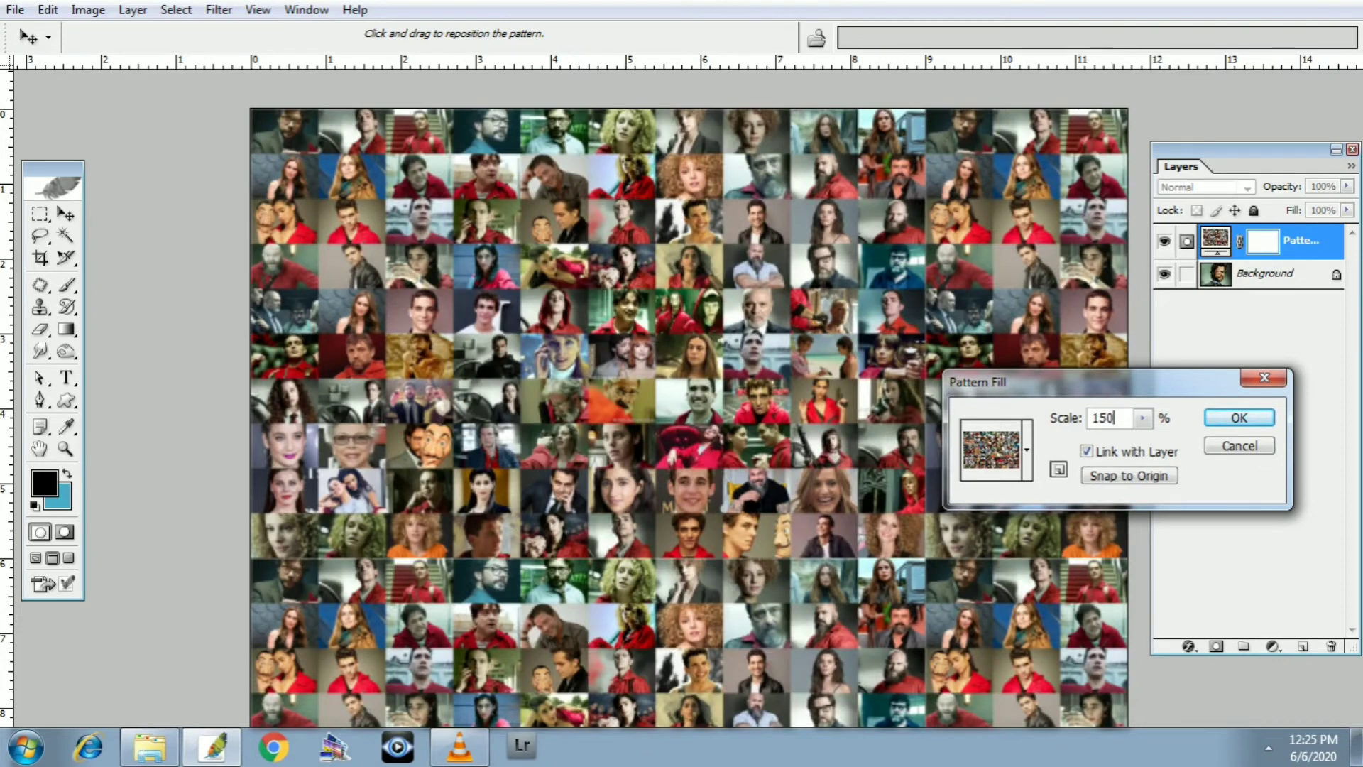
{"action": "key", "text": "BackSpace"}
{"action": "key", "text": "BackSpace"}
{"action": "key", "text": "BackSpace"}
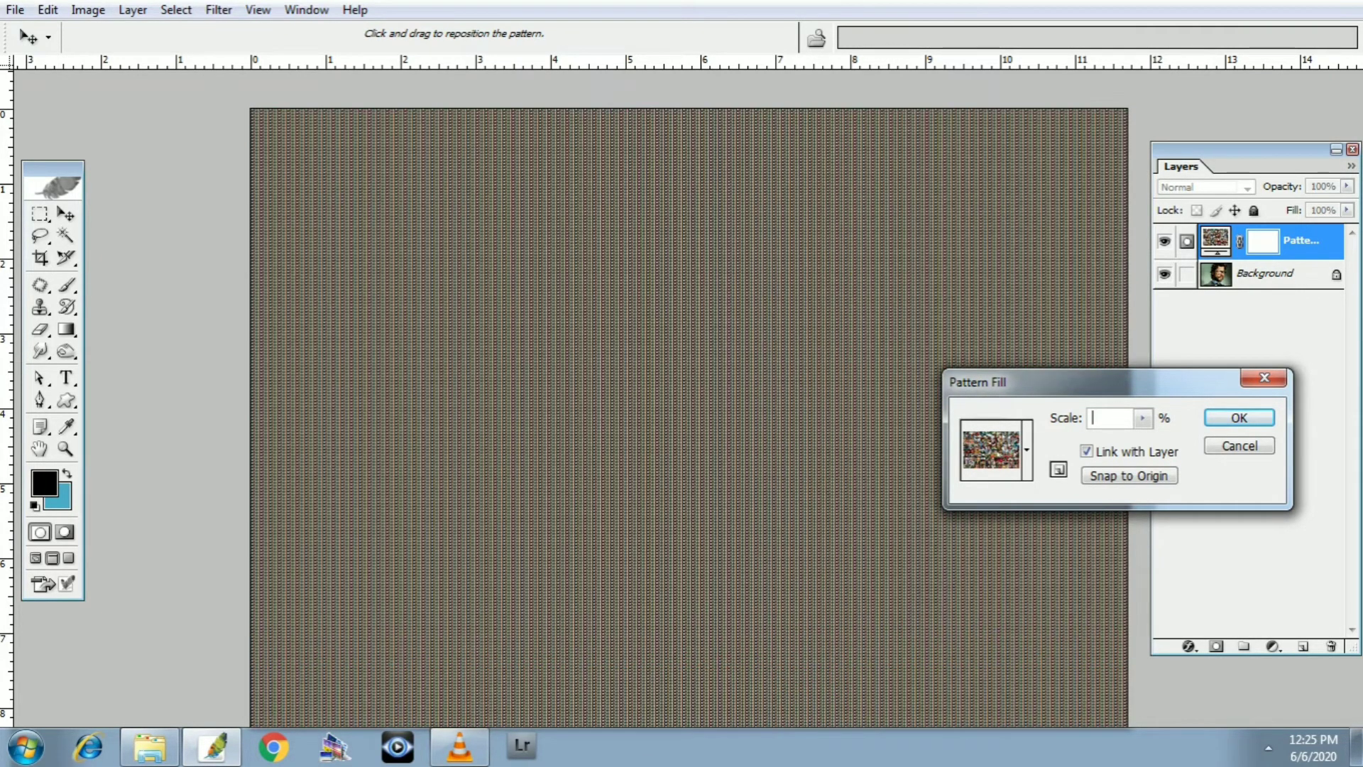
{"action": "type", "text": "50"}
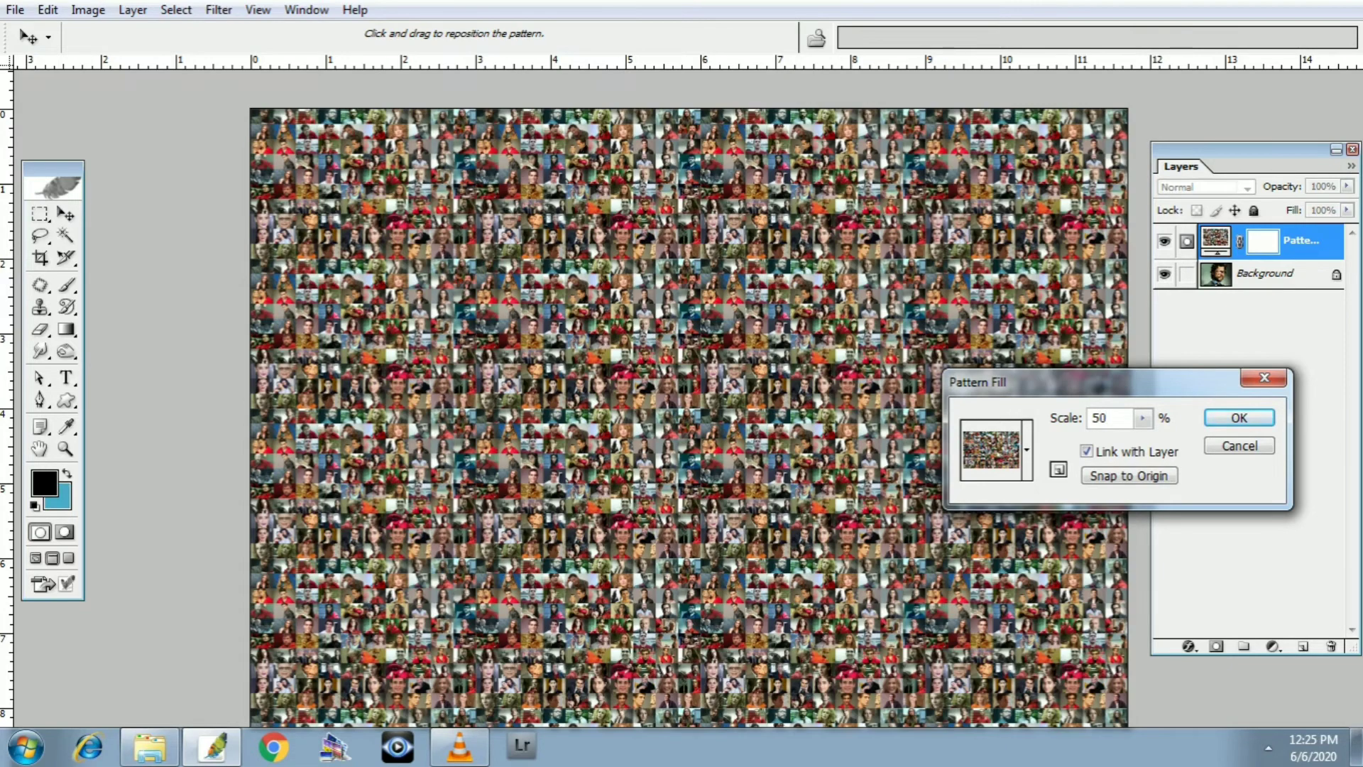
Step: Set the pattern fill's scale to 100% and apply the fill layer
{"action": "key", "text": "shift+Home"}
{"action": "type", "text": "100"}
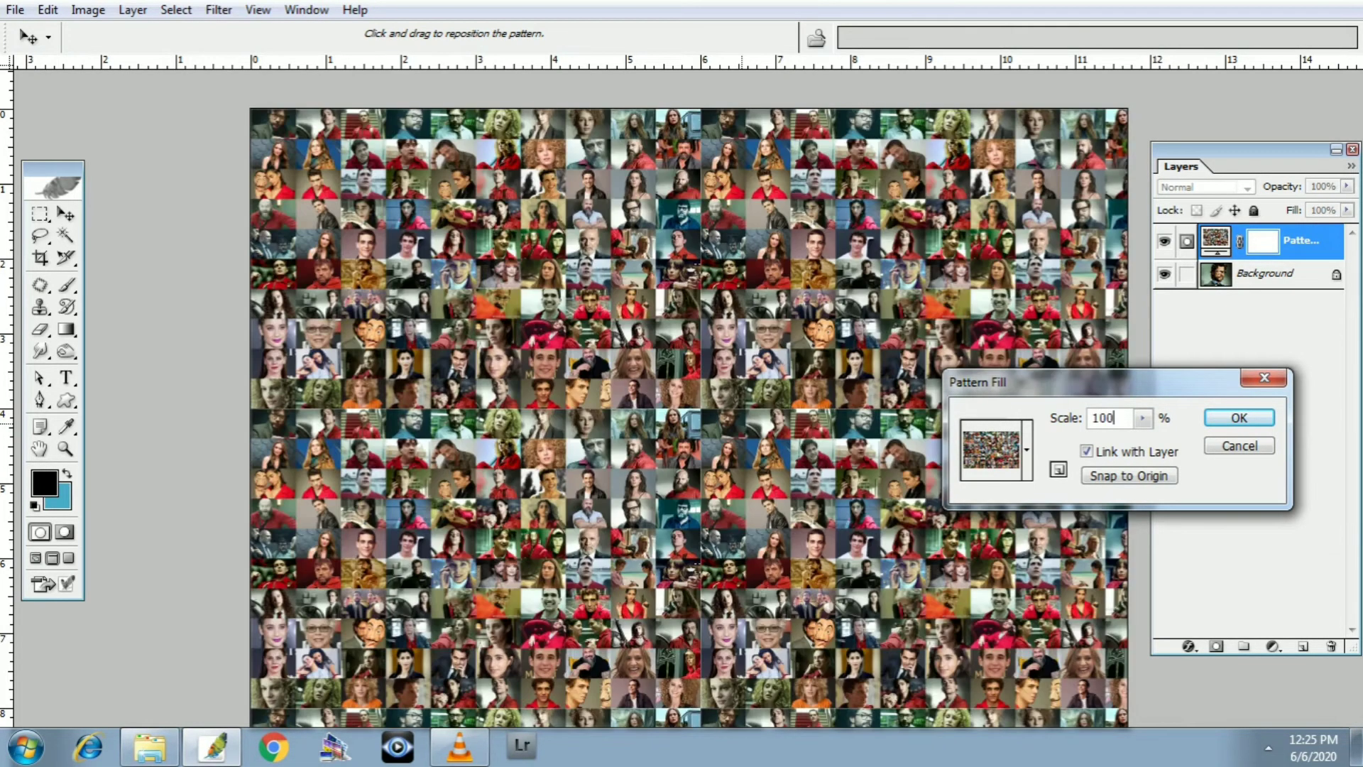
{"action": "key", "text": "Return"}
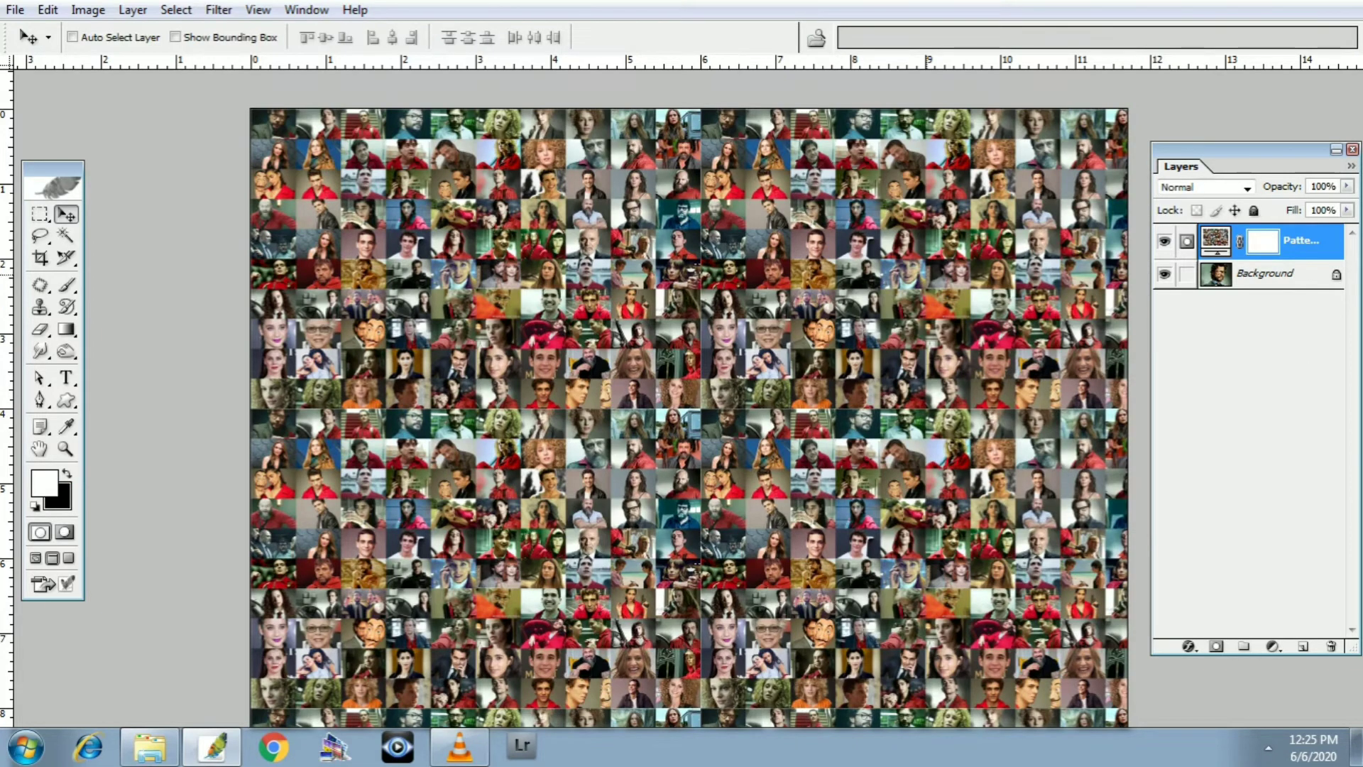
Step: Set the blend mode of the pattern fill layer to Overlay so the mosaic blends with the portrait
{"action": "left_click_drag", "start_coordinate": [1242, 149], "coordinate": [1215, 142]}
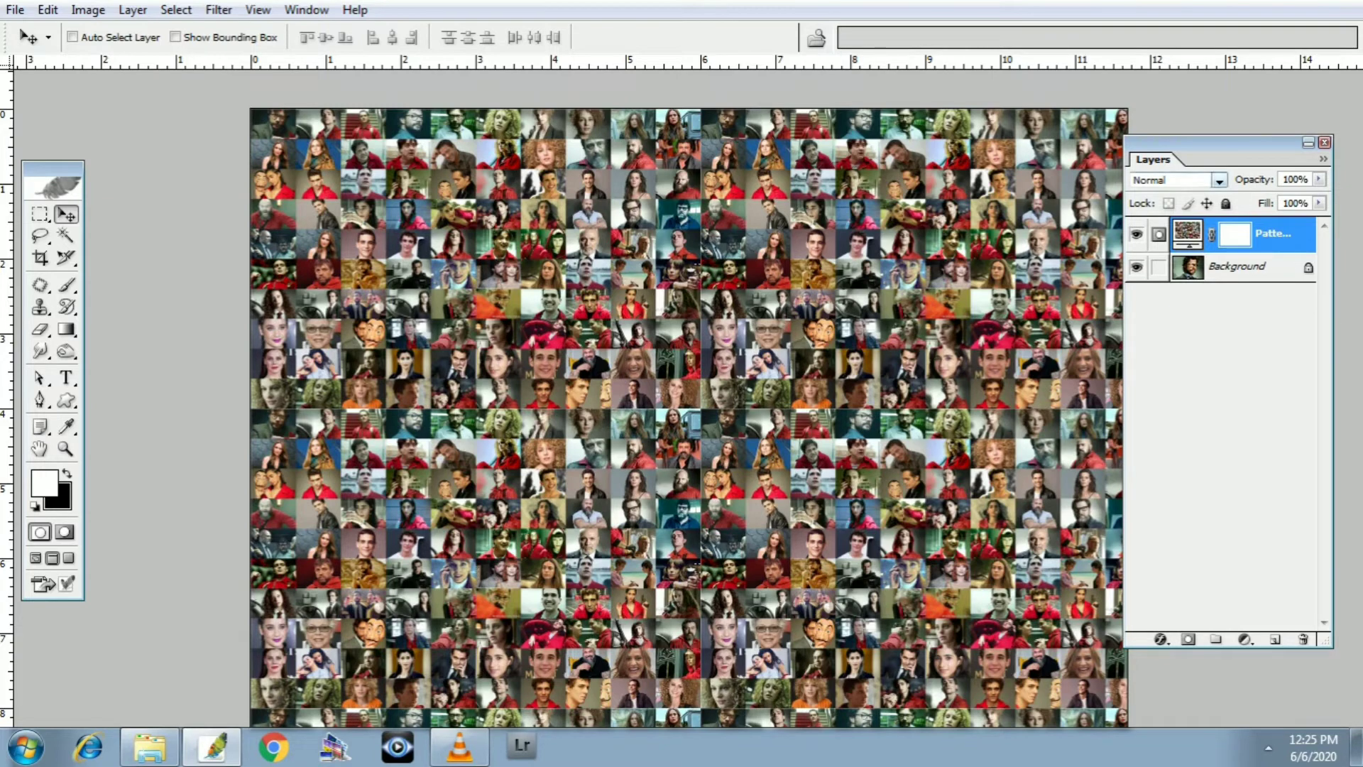
{"action": "left_click", "coordinate": [1219, 180]}
{"action": "left_click", "coordinate": [1219, 180]}
{"action": "left_click", "coordinate": [1220, 181]}
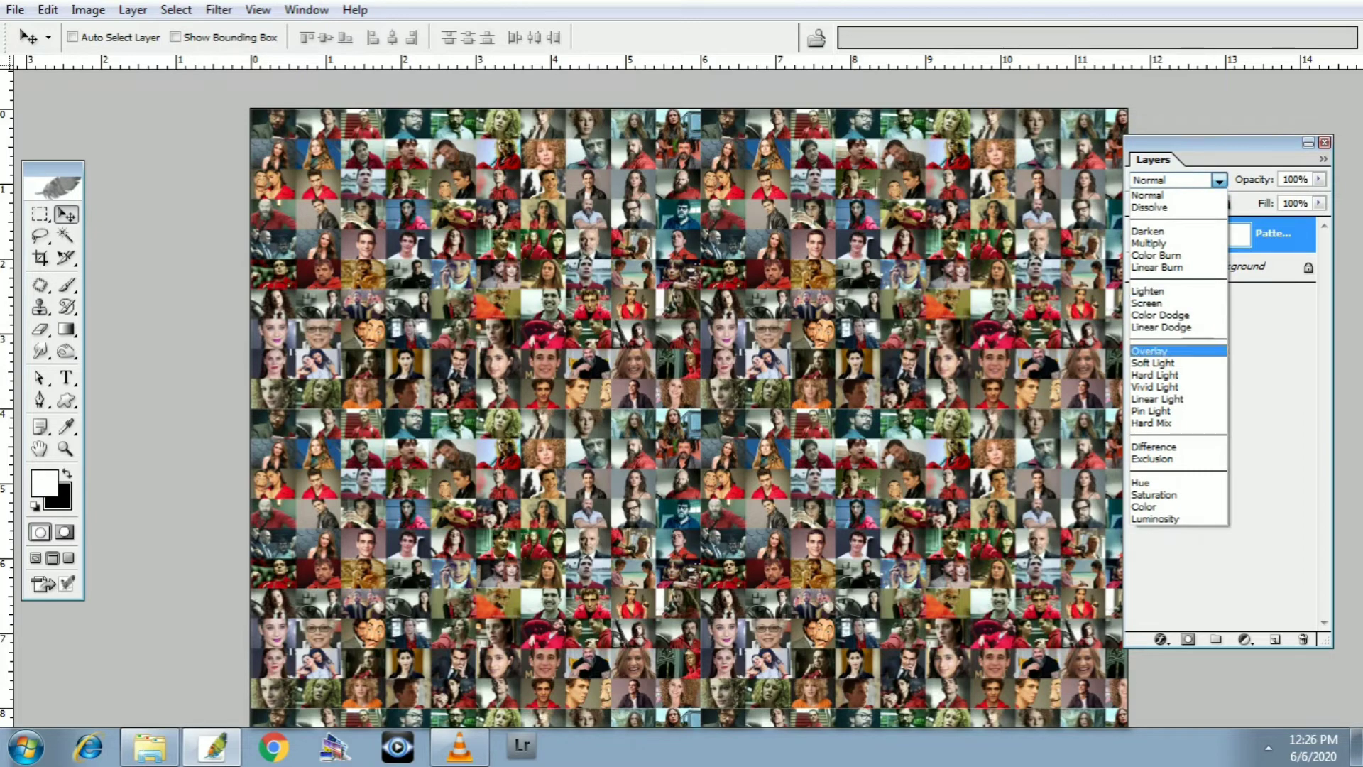
{"action": "left_click", "coordinate": [1151, 350]}
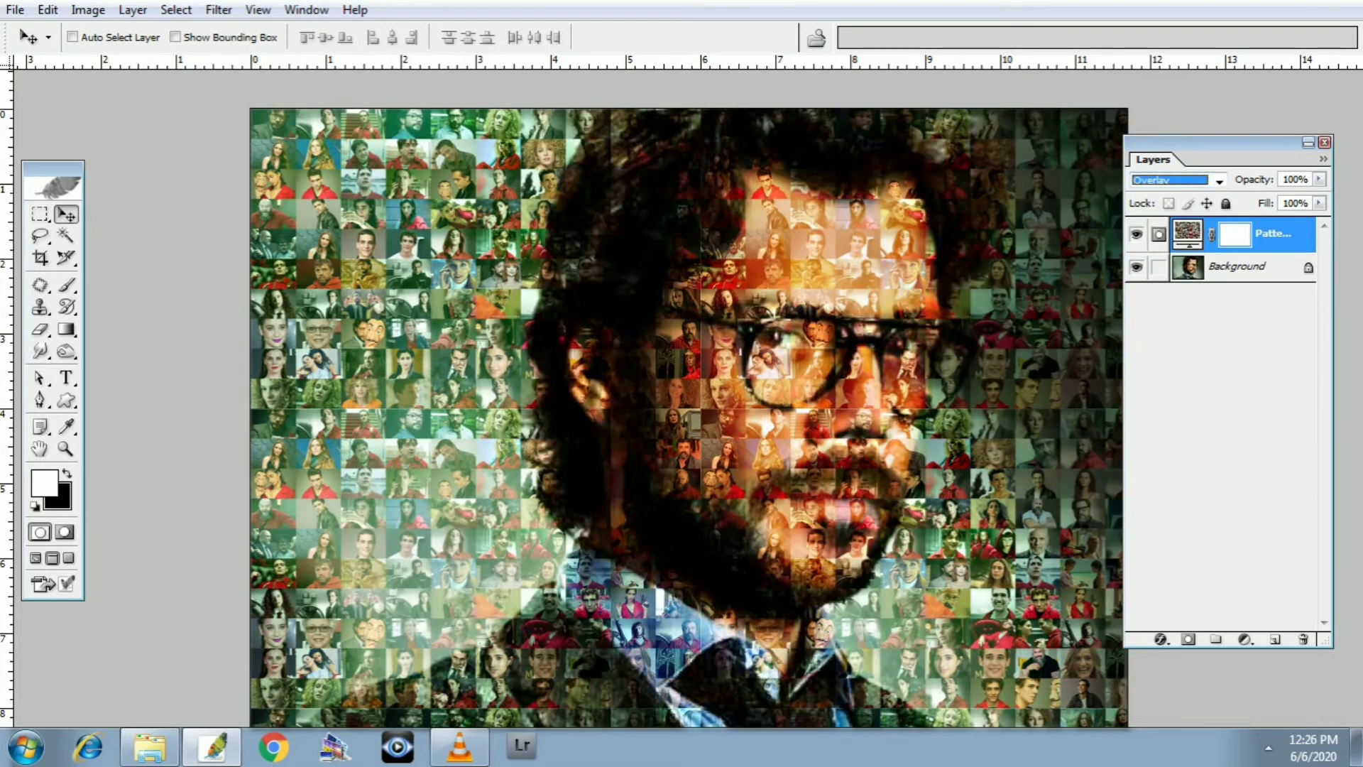
{"action": "key", "text": "ctrl+minus"}
{"action": "key", "text": "ctrl+minus"}
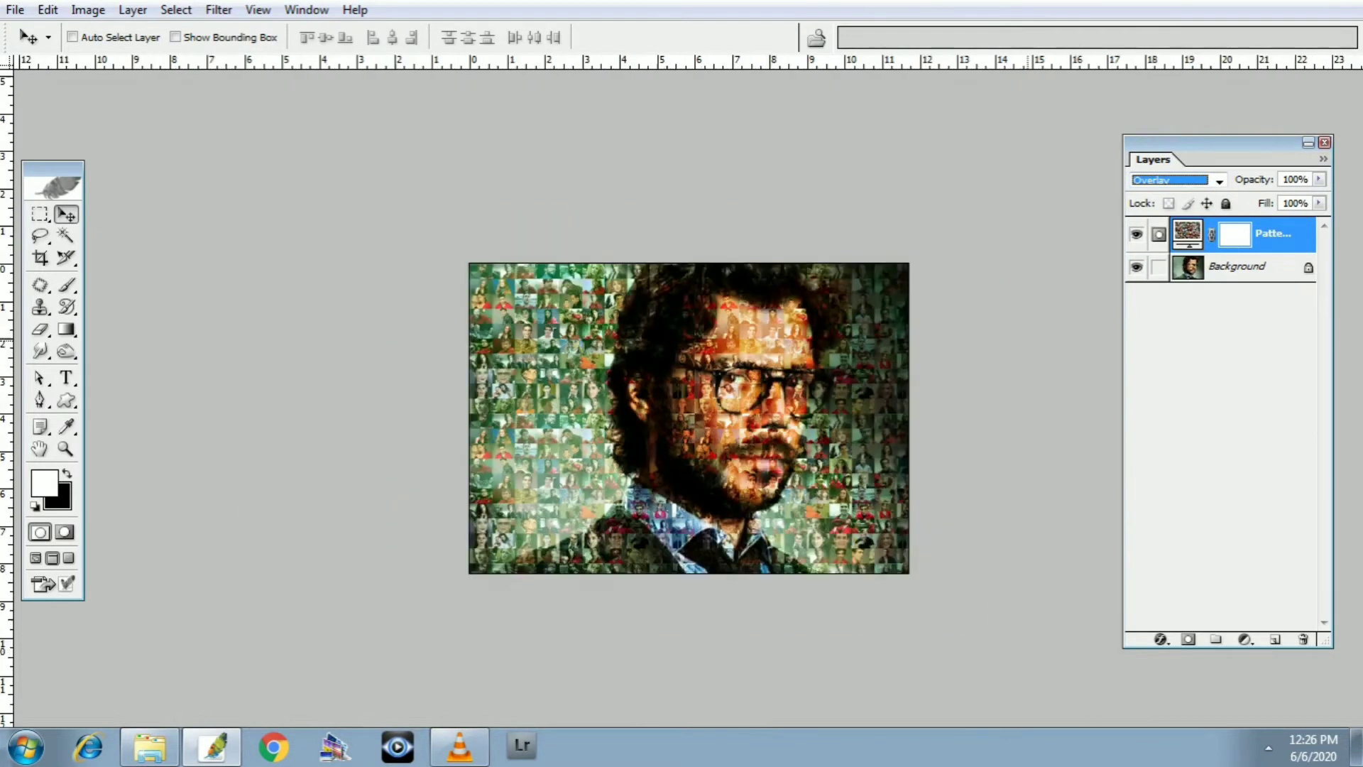
{"action": "key", "text": "ctrl+plus"}
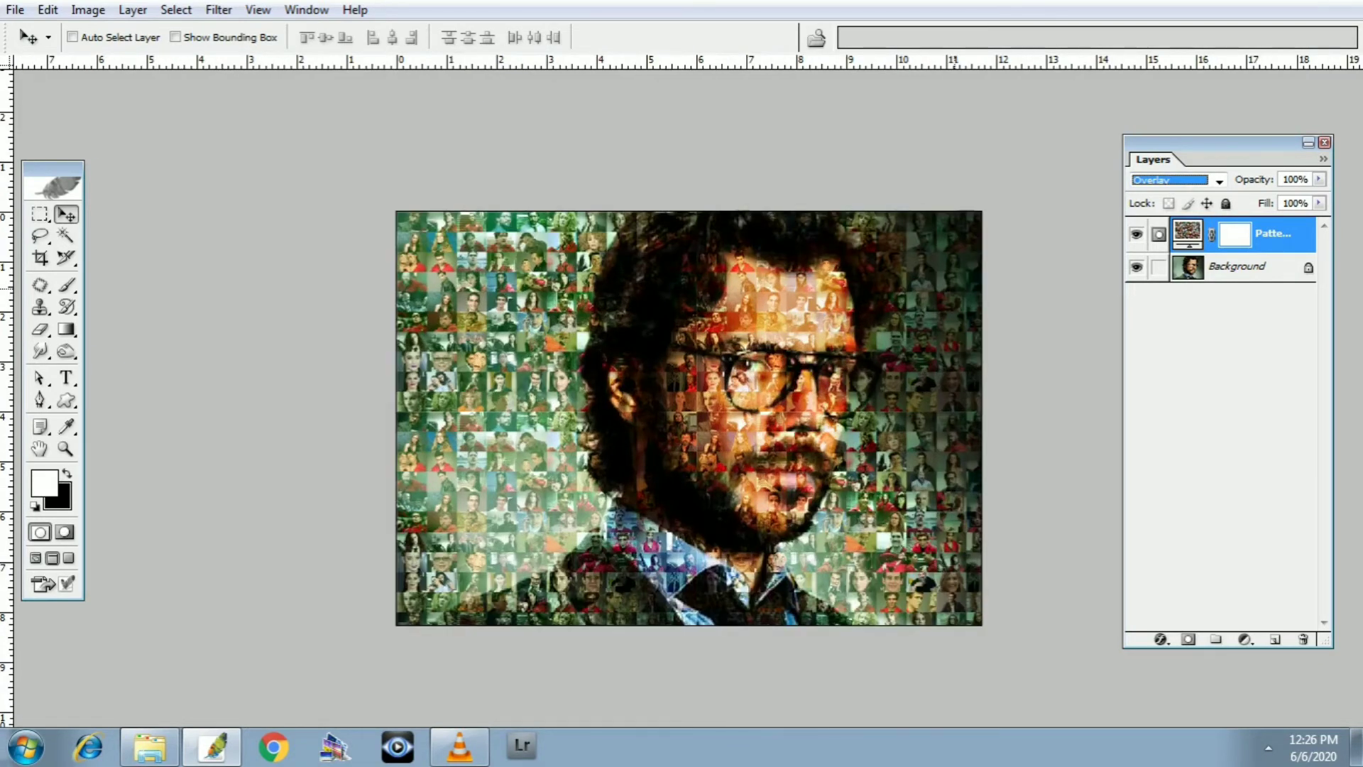
{"action": "key", "text": "ctrl+plus"}
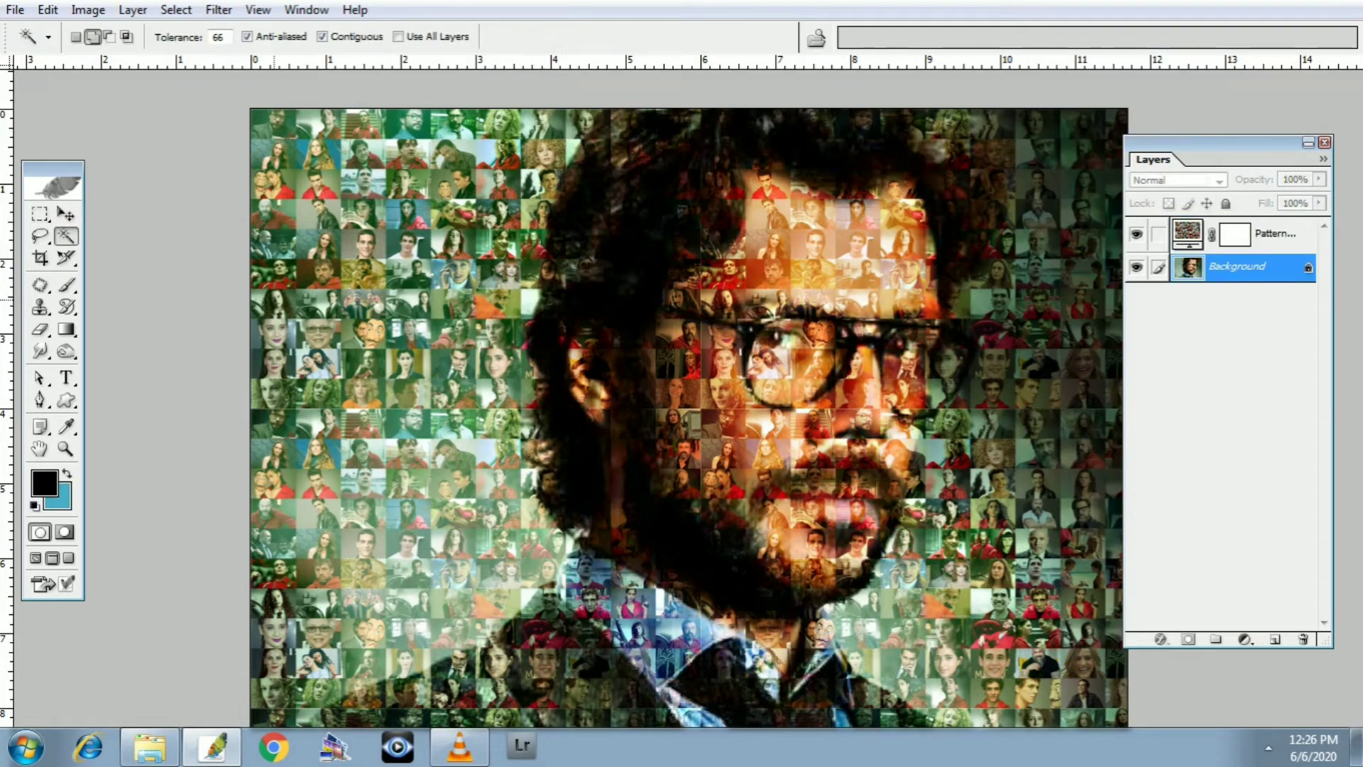
Step: Select the green backdrop beside the man's head on the Background layer with the Magic Wand at tolerance 66 and feather the selection
{"action": "left_click", "coordinate": [401, 365]}
{"action": "key", "text": "ctrl+alt+d"}
{"action": "key", "text": "Return"}
Step: Apply Levels with input black 24 and input white 236 to the selected backdrop, and deselect it
{"action": "key", "text": "ctrl+l"}
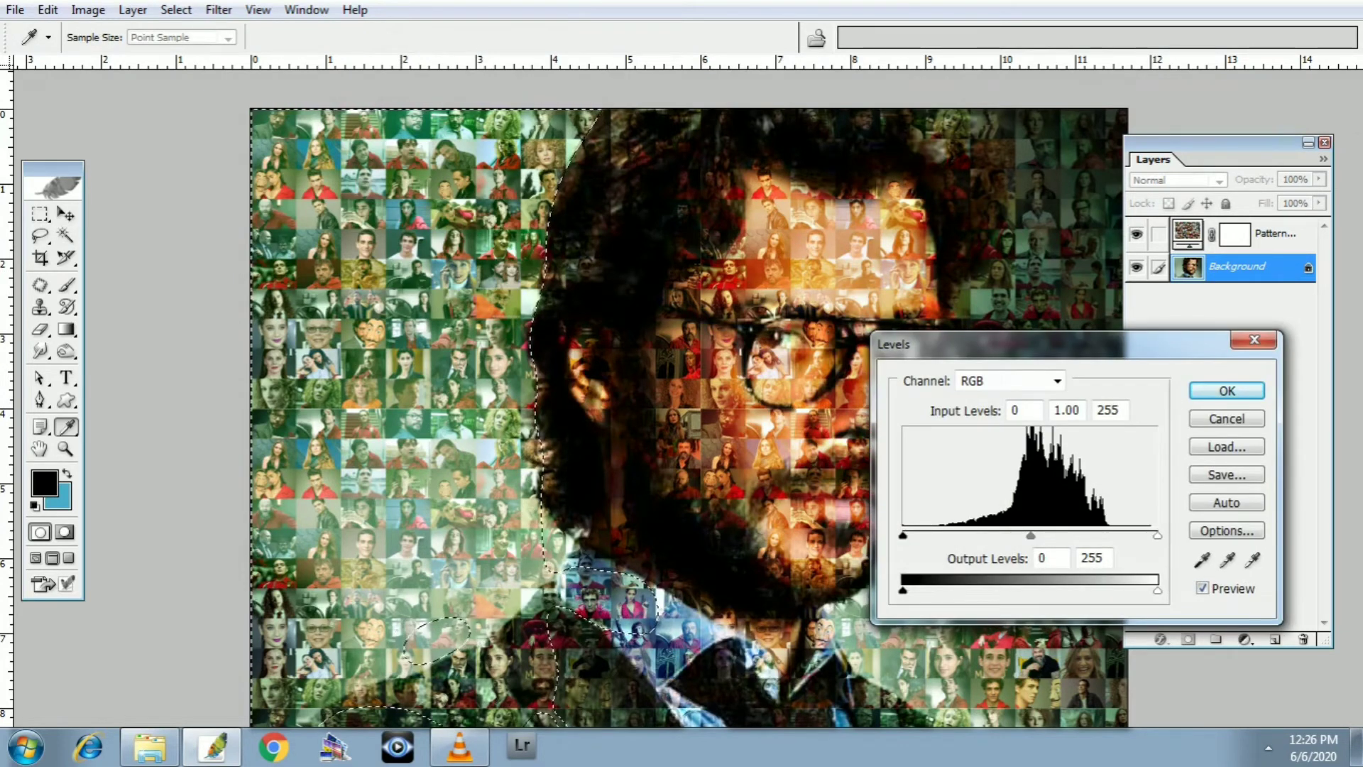
{"action": "left_click_drag", "start_coordinate": [903, 535], "coordinate": [926, 535]}
{"action": "left_click_drag", "start_coordinate": [1158, 536], "coordinate": [1146, 535]}
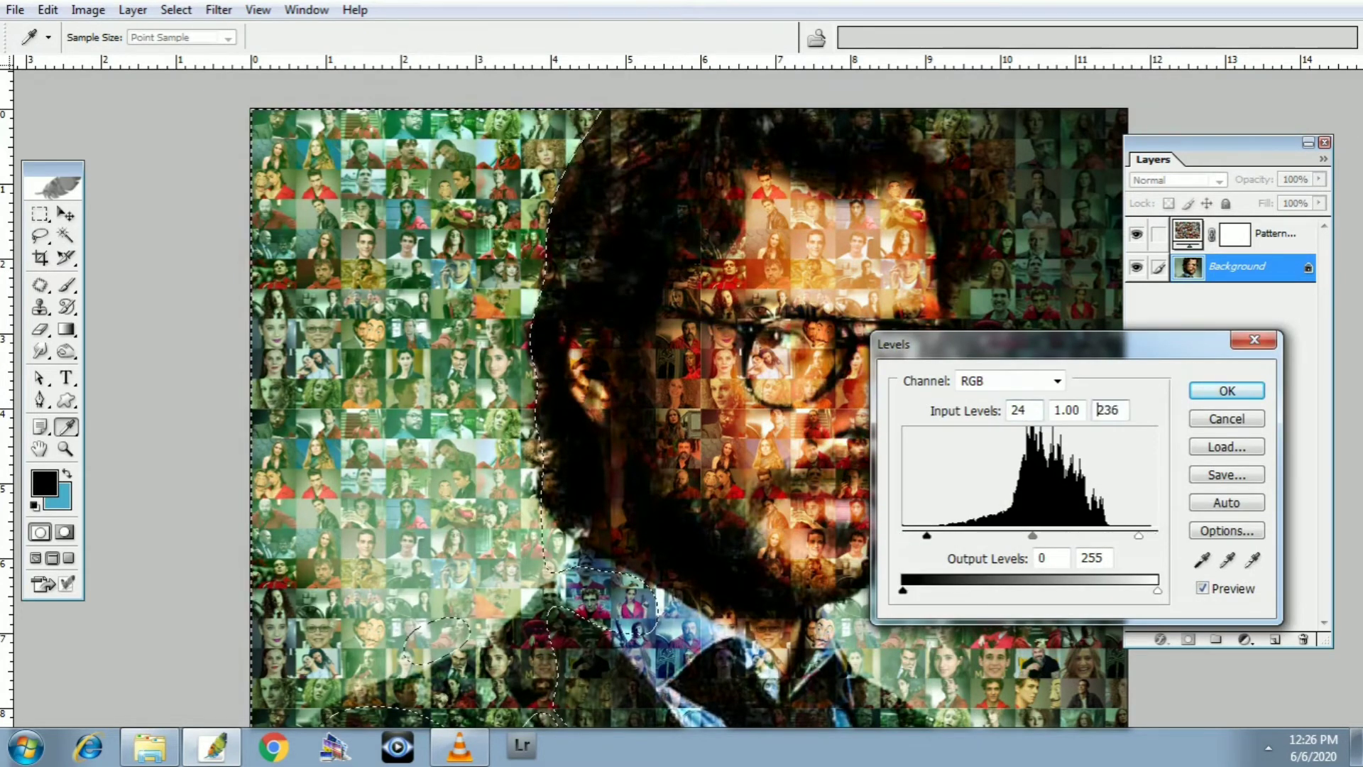
{"action": "key", "text": "Return"}
{"action": "key", "text": "w"}
{"action": "right_click", "coordinate": [694, 241]}
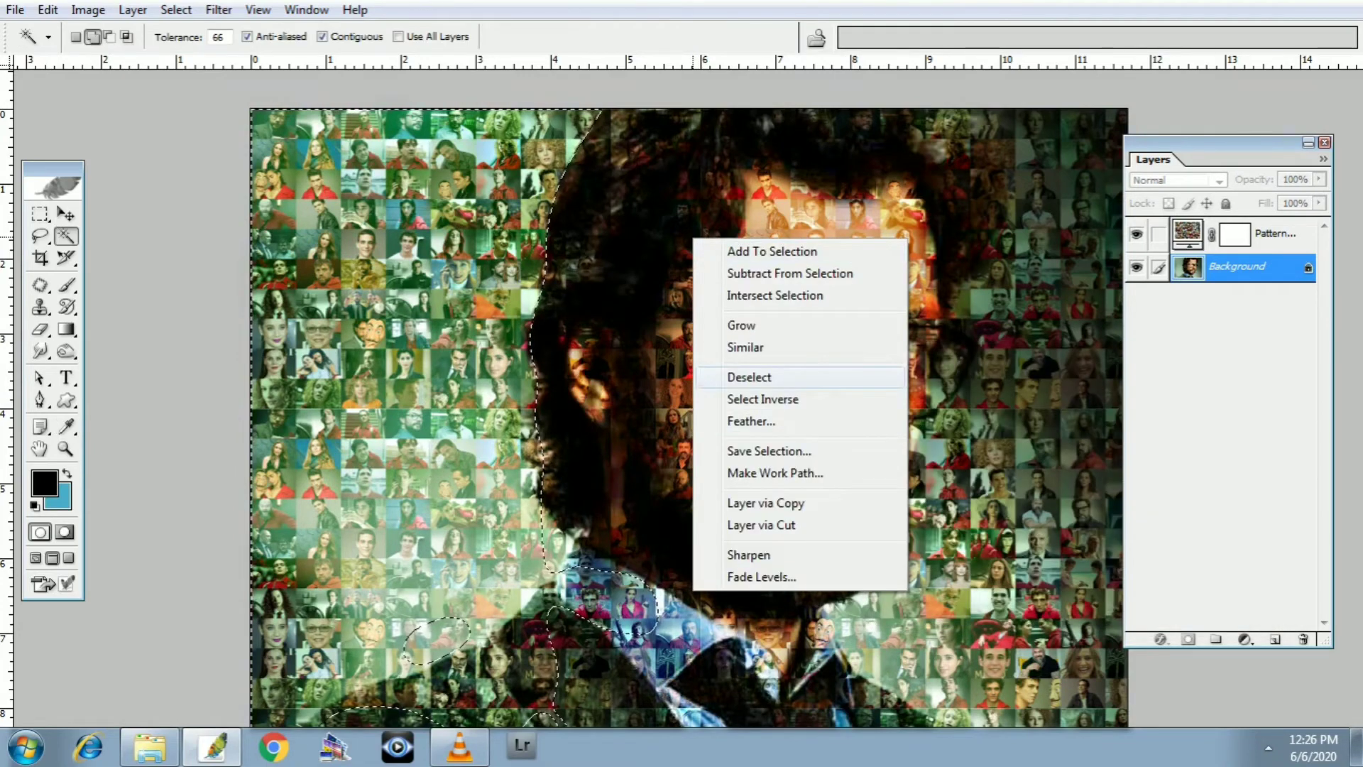
{"action": "left_click", "coordinate": [749, 376]}
Step: Examine the small mosaic photos up close across the face and the backdrop
{"action": "key", "text": "h"}
{"action": "key", "text": "ctrl+plus"}
{"action": "key", "text": "ctrl+plus"}
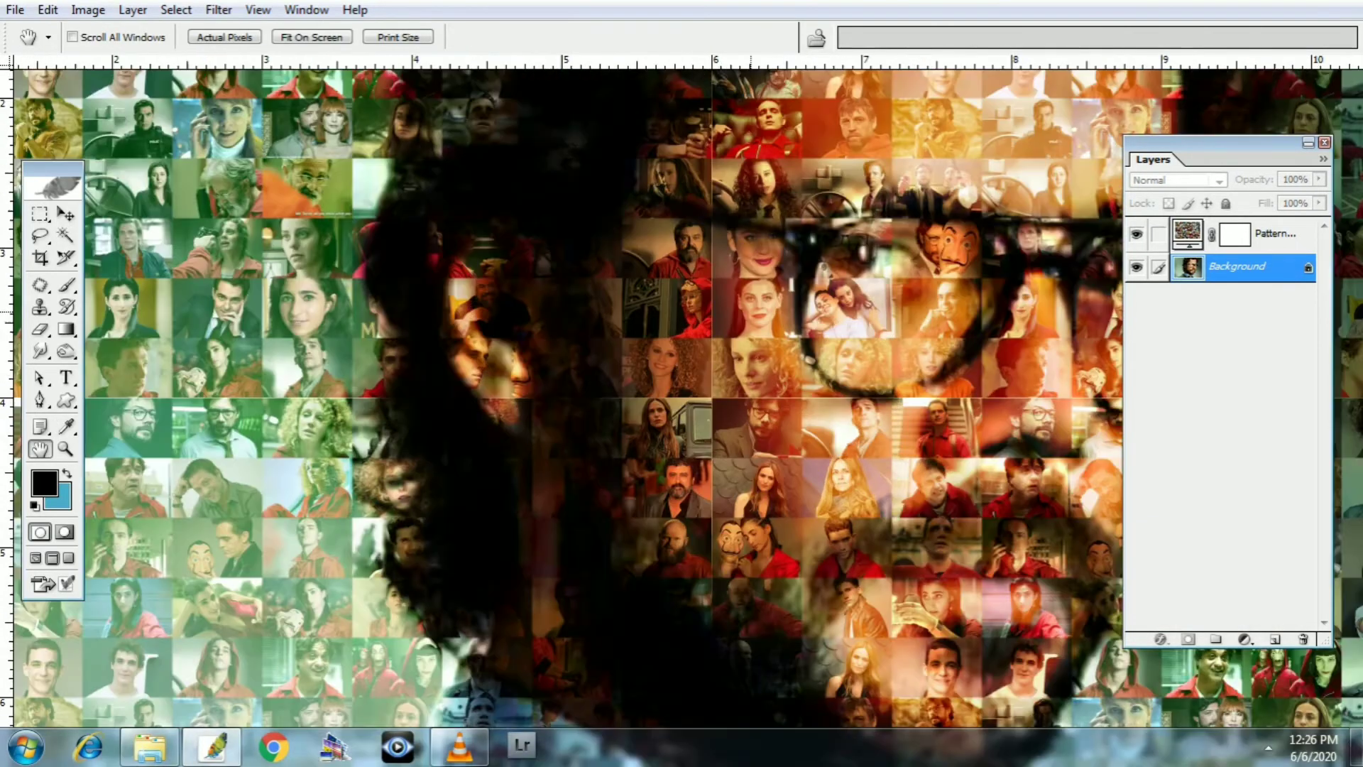
{"action": "left_click_drag", "start_coordinate": [981, 400], "coordinate": [440, 298]}
{"action": "key", "text": "ctrl+plus"}
{"action": "key", "text": "ctrl+plus"}
{"action": "left_click_drag", "start_coordinate": [444, 386], "coordinate": [793, 471]}
{"action": "left_click_drag", "start_coordinate": [507, 360], "coordinate": [841, 510]}
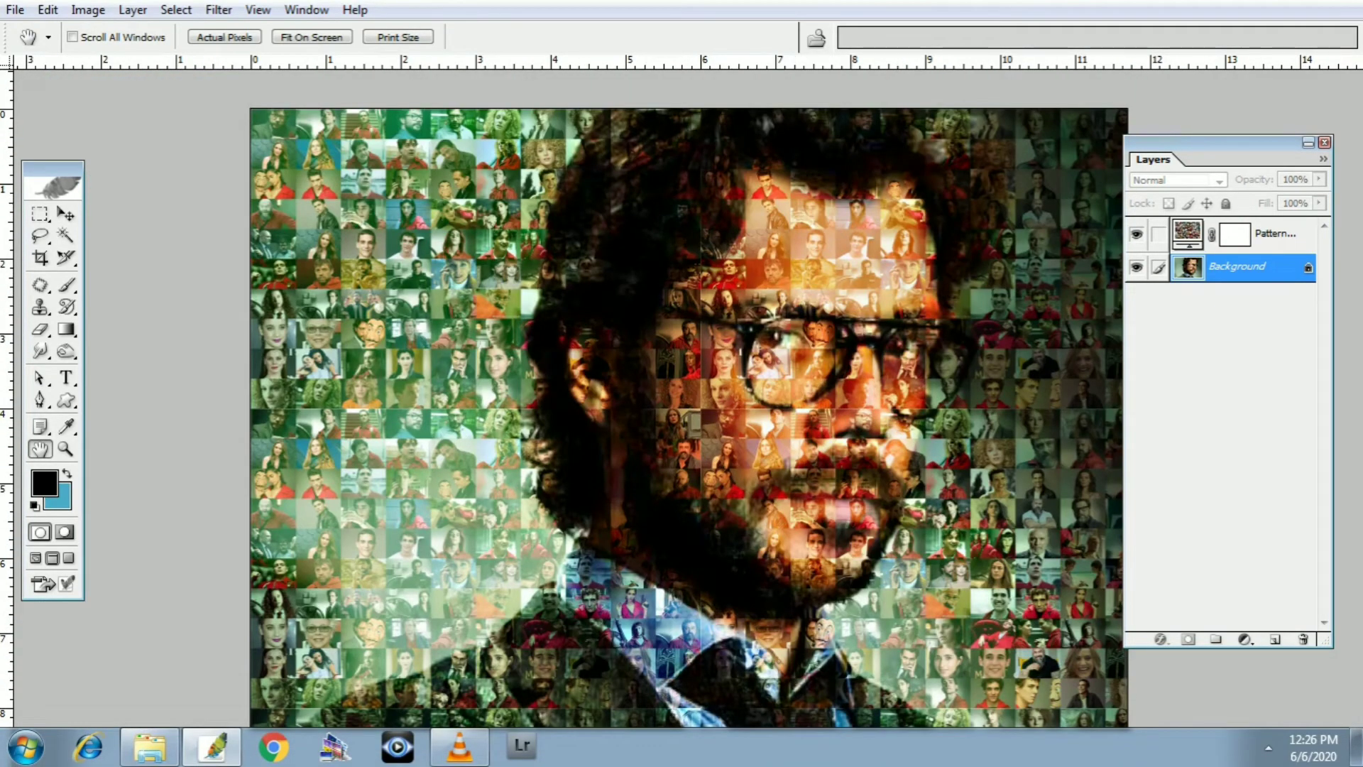
Step: Save the mosaic portrait to the Desktop as a JPEG copy named new, replacing the existing file
{"action": "left_click", "coordinate": [15, 9]}
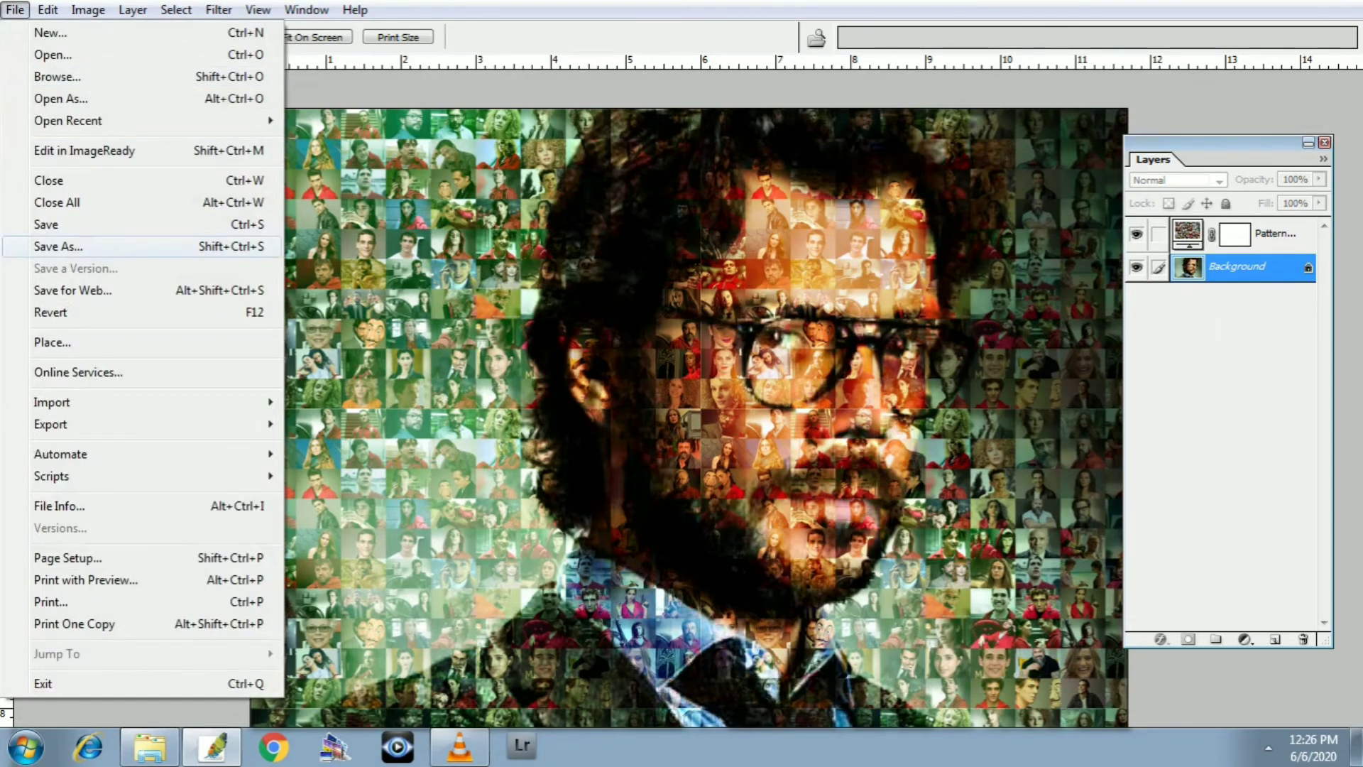
{"action": "left_click", "coordinate": [58, 246]}
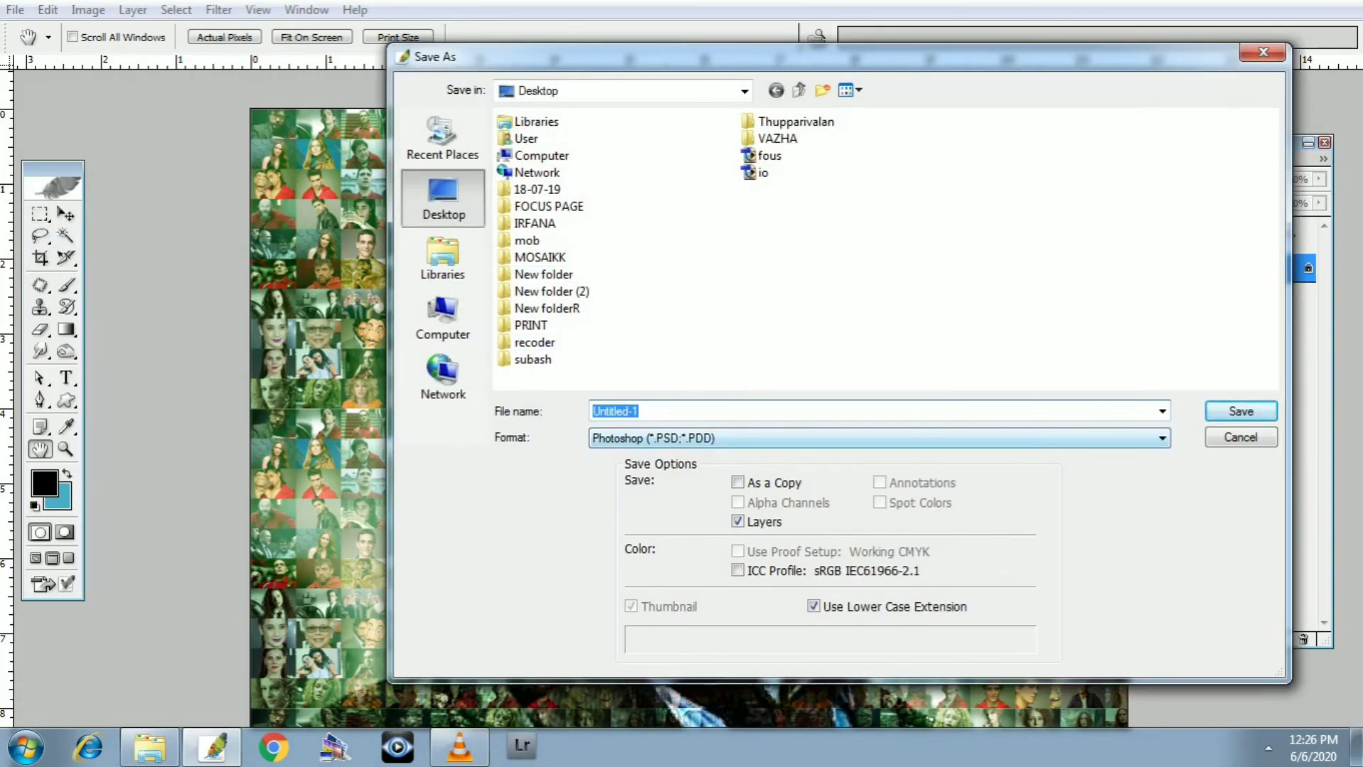
{"action": "left_click", "coordinate": [878, 438]}
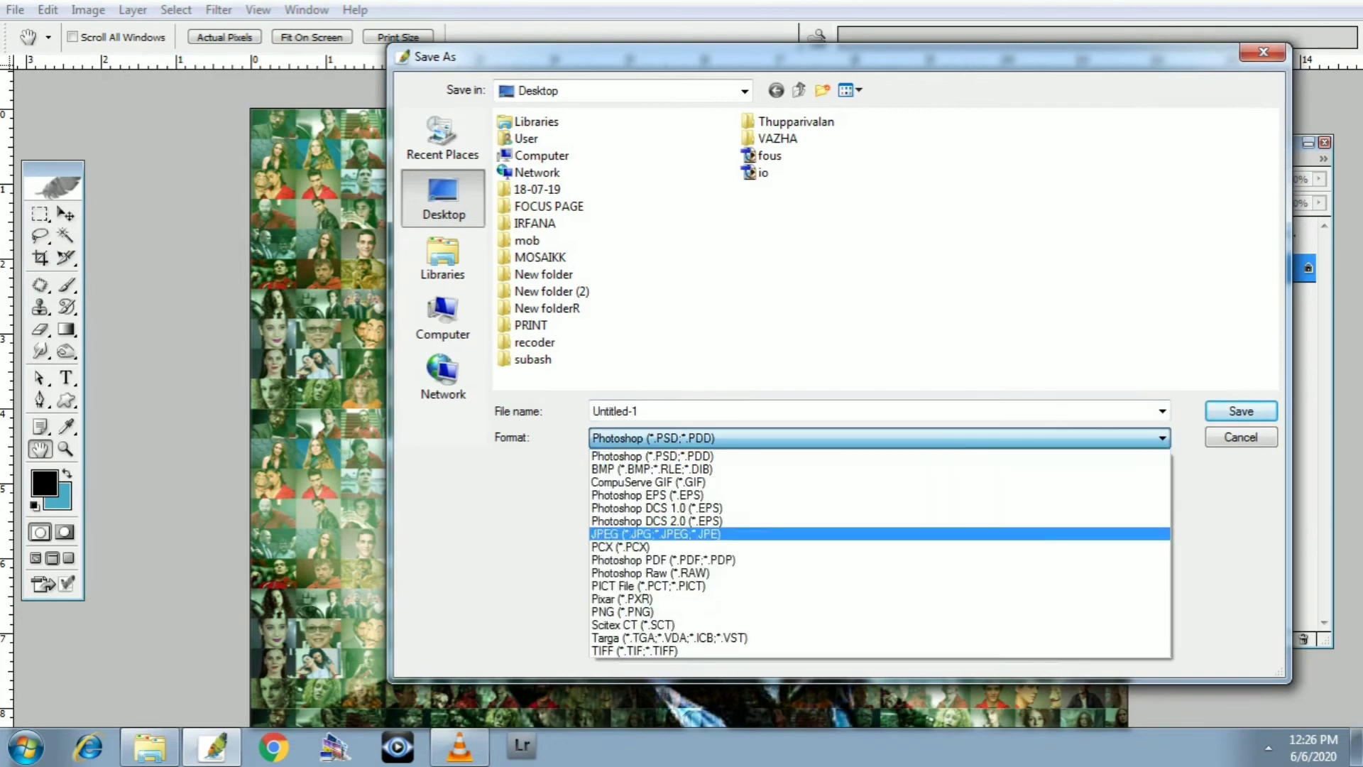
{"action": "left_click", "coordinate": [655, 534]}
{"action": "left_click", "coordinate": [644, 411]}
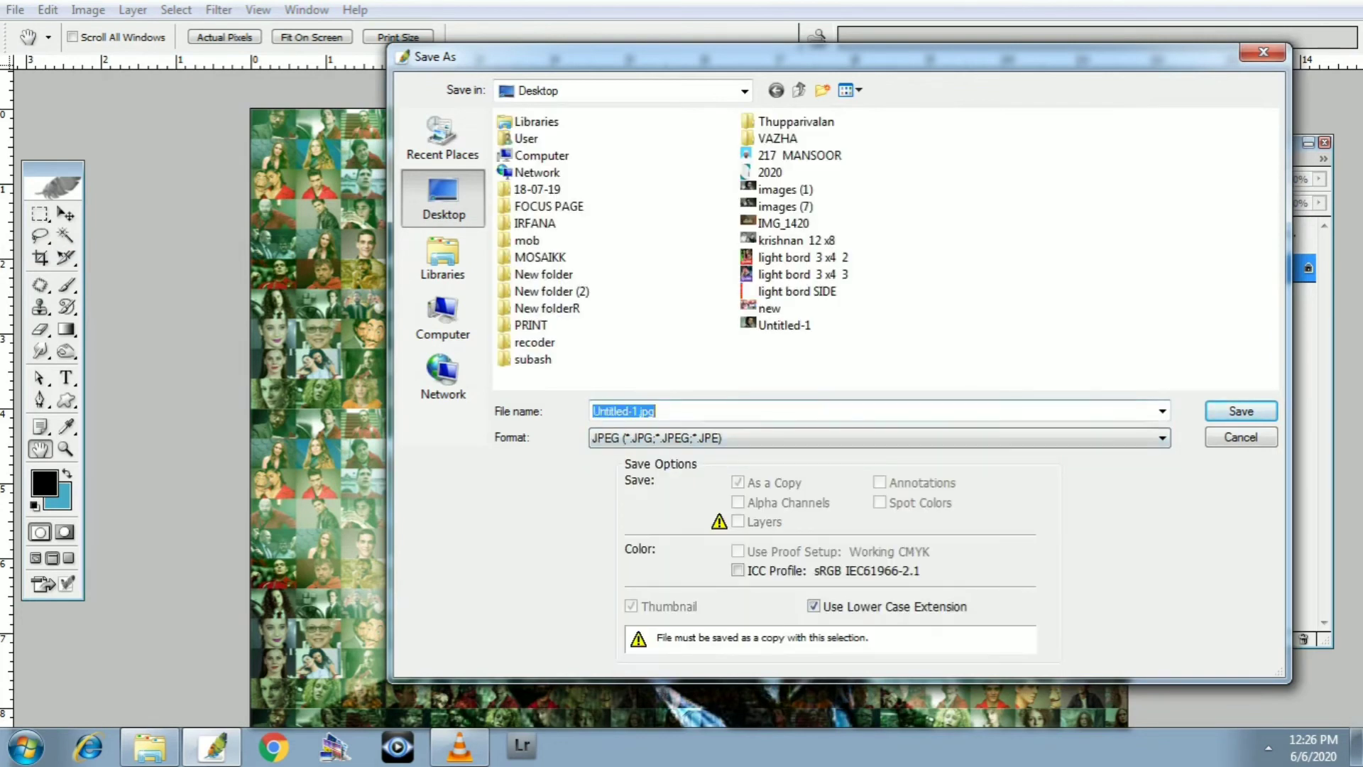
{"action": "type", "text": "new"}
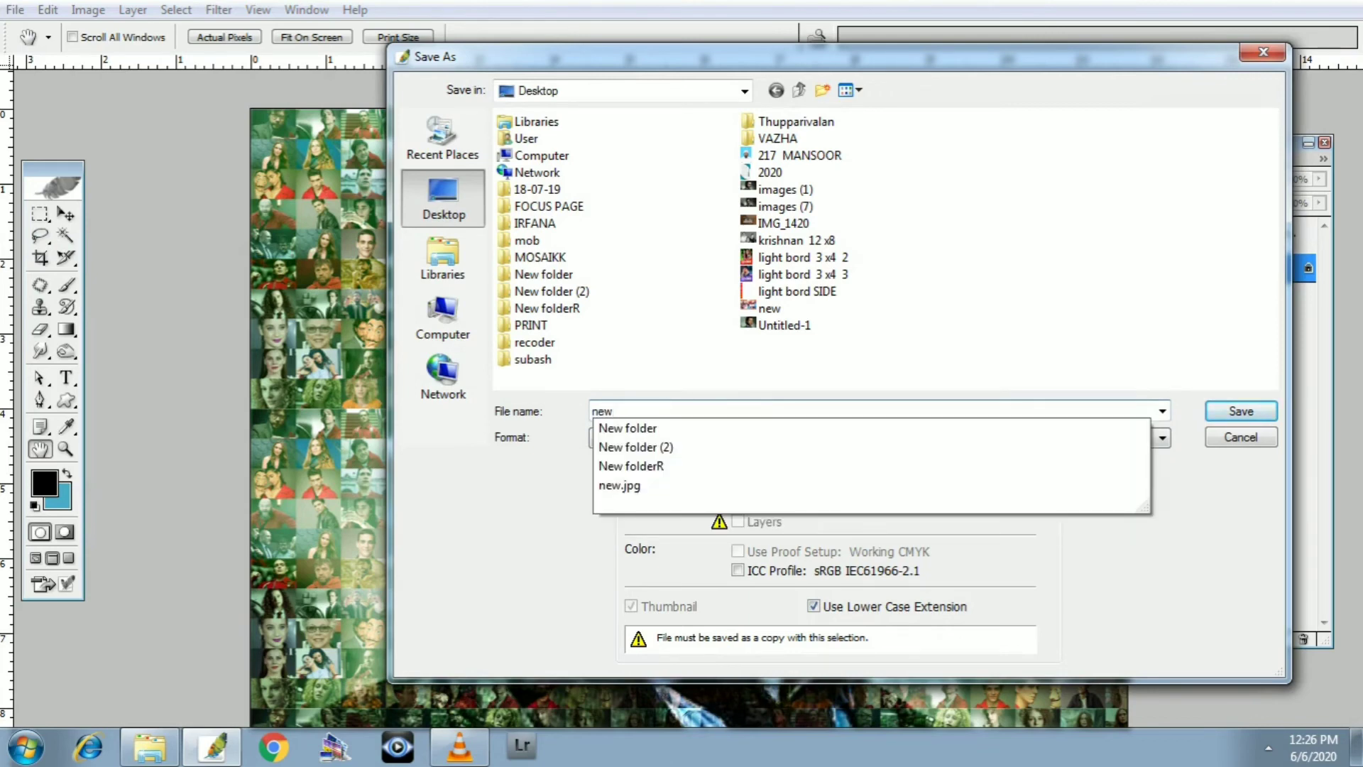
{"action": "key", "text": "Return"}
{"action": "key", "text": "Return"}
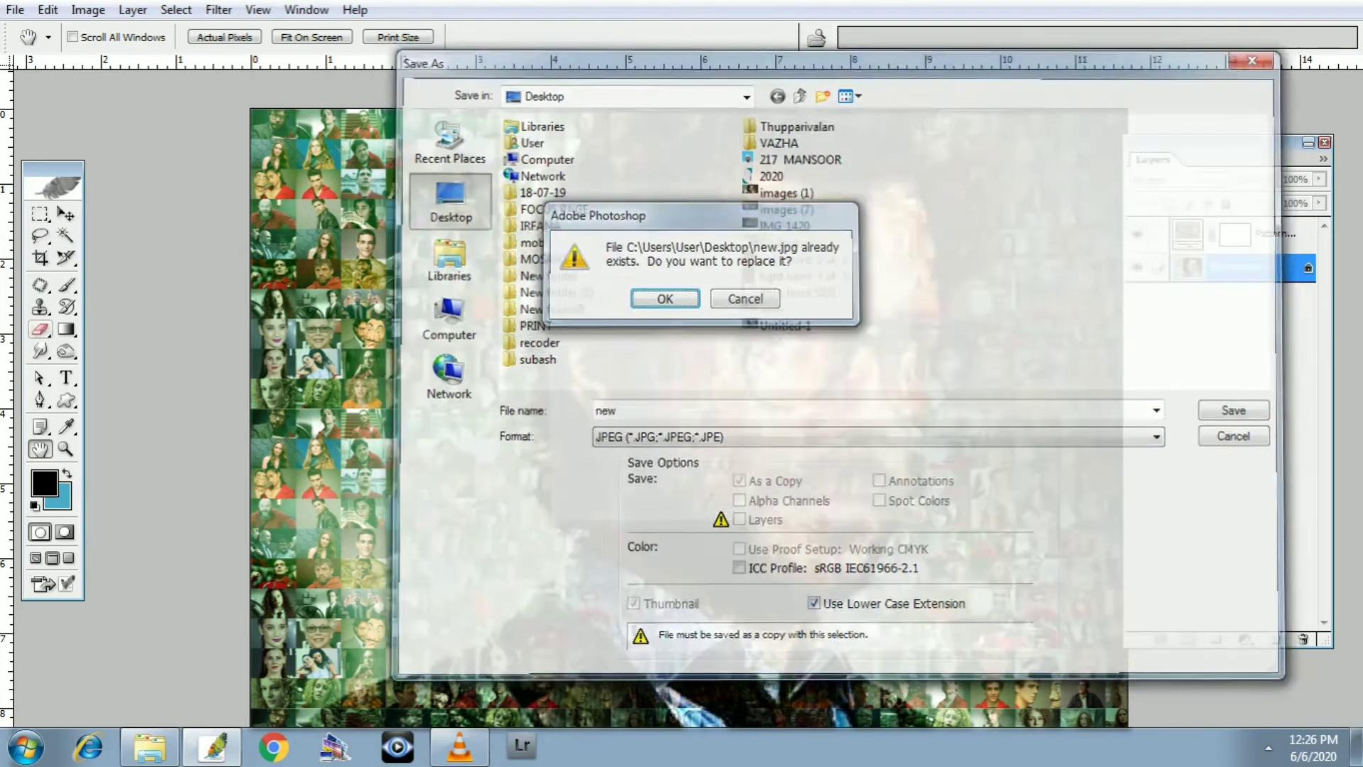